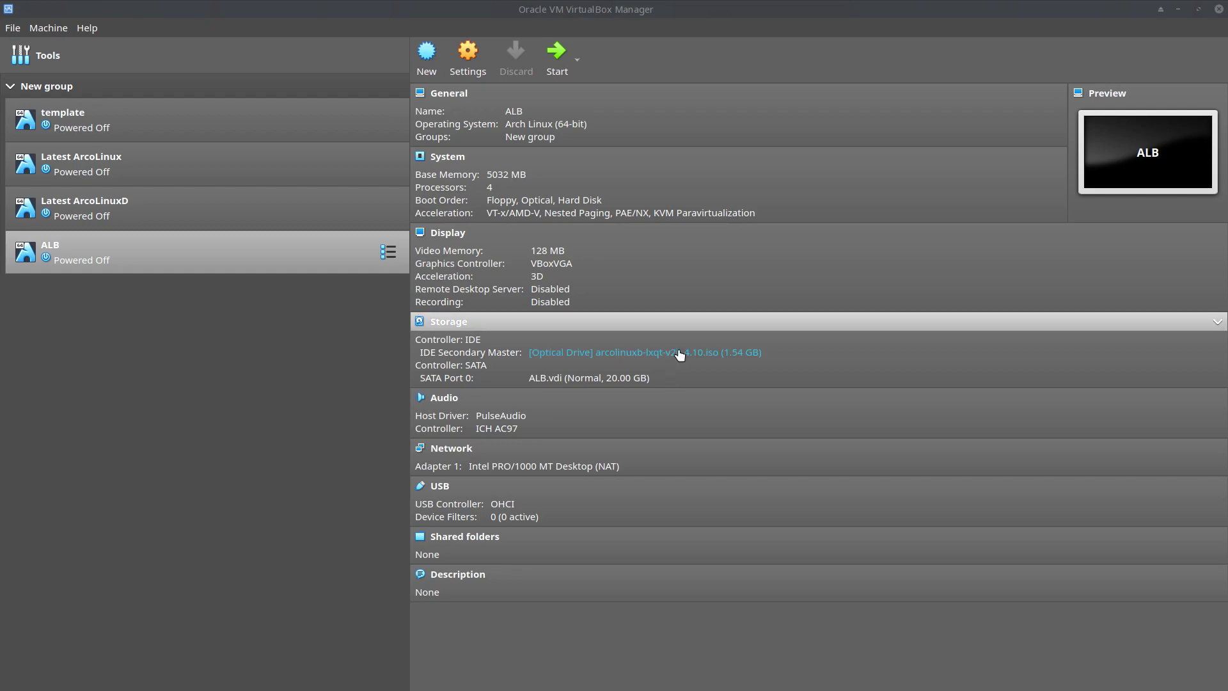
Launch the ALB virtual machine from the VirtualBox Manager VM list
double_click(256, 265)
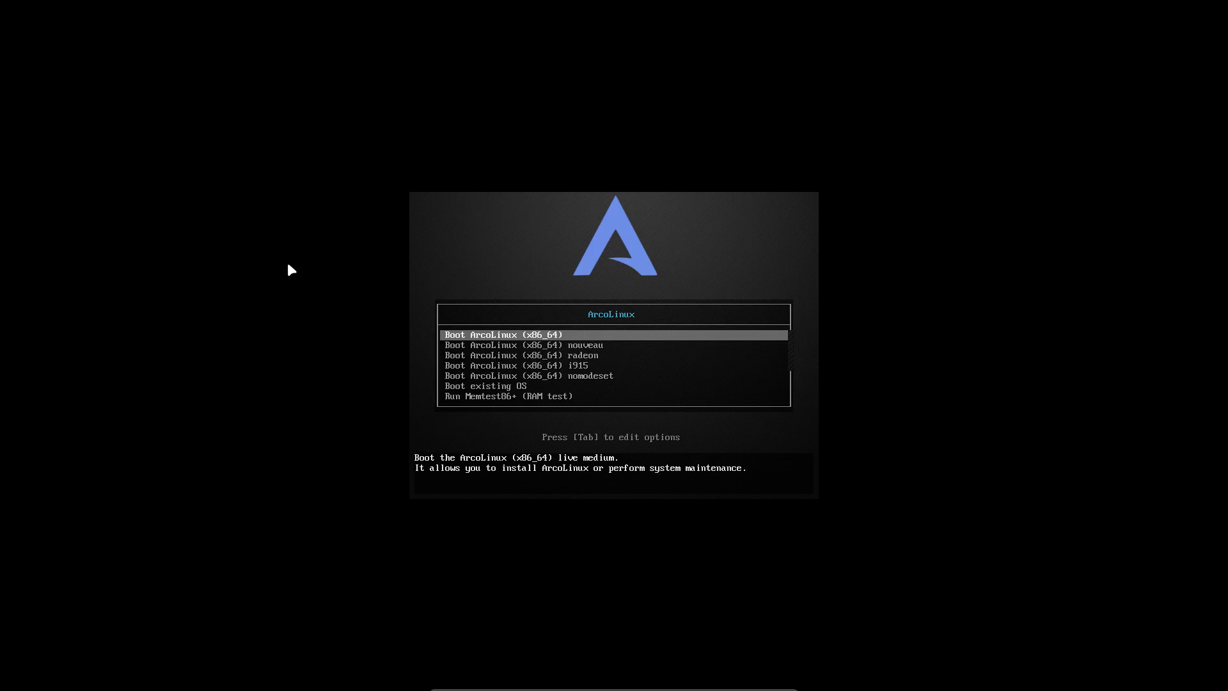
Browse the boot entries and the nouveau kernel options, then boot Boot ArcoLinux (x86_64)
key(Down)
key(Down)
key(Down)
key(Down)
key(Down)
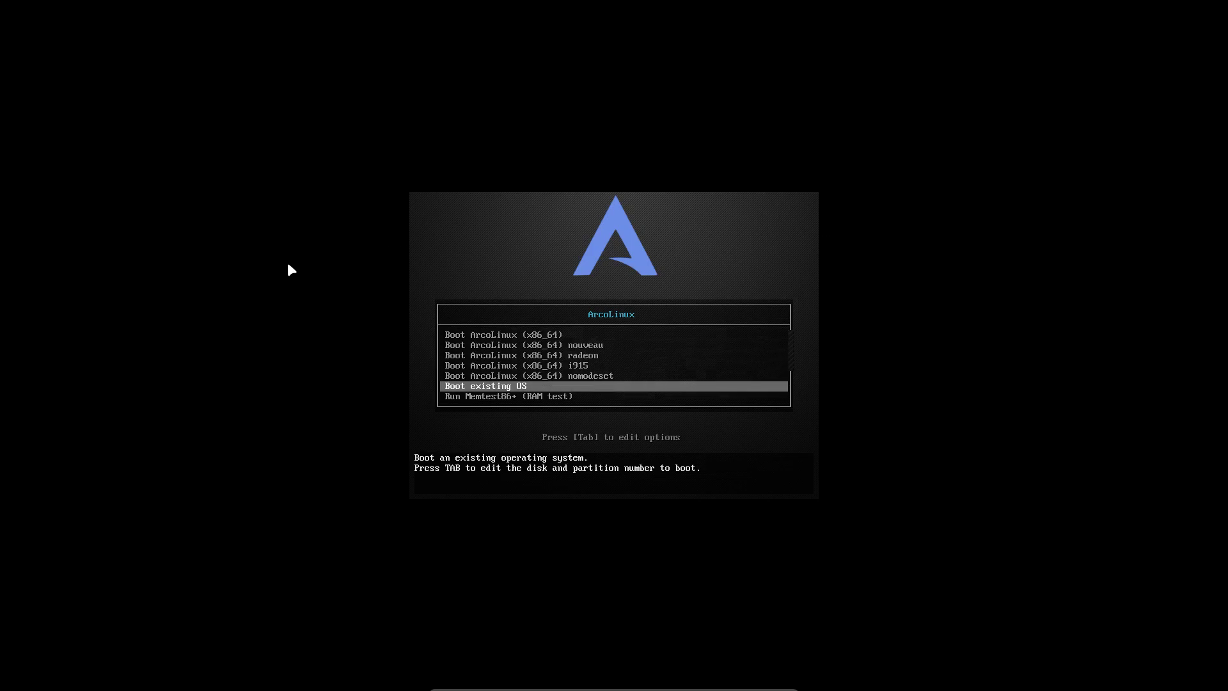
key(Up)
key(Up)
key(Up)
key(Up)
key(Up)
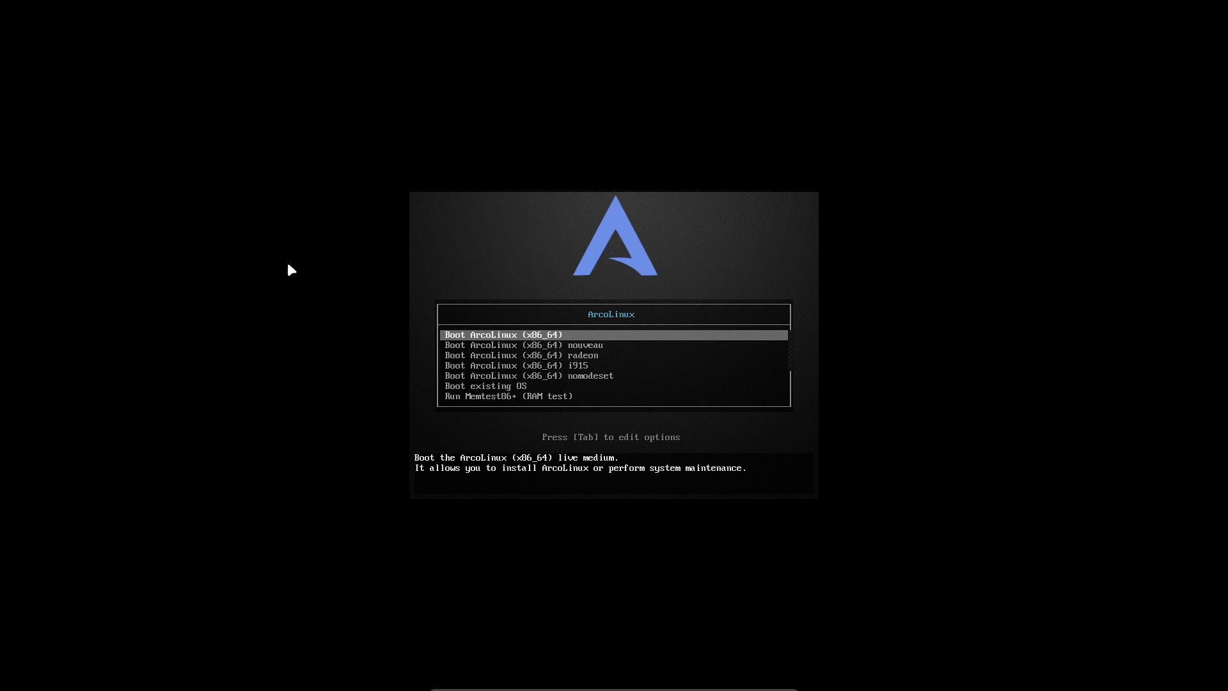
key(Down)
key(Down)
key(Down)
key(Up)
key(Up)
key(Up)
key(Down)
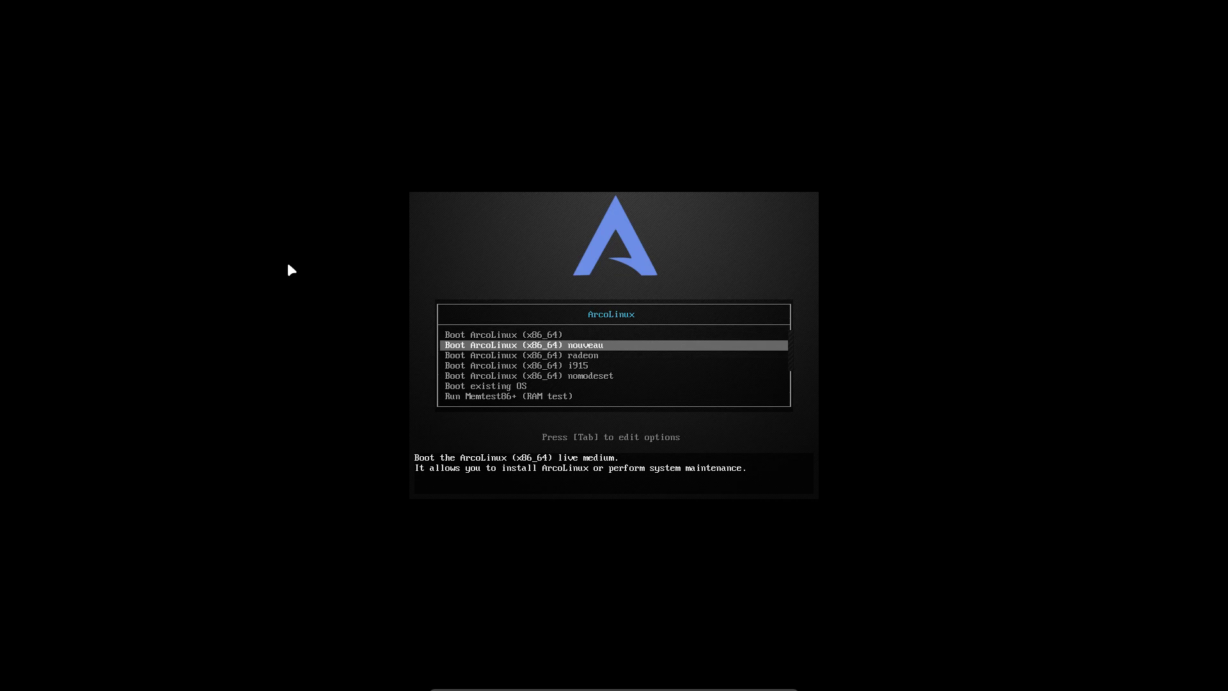
key(Tab)
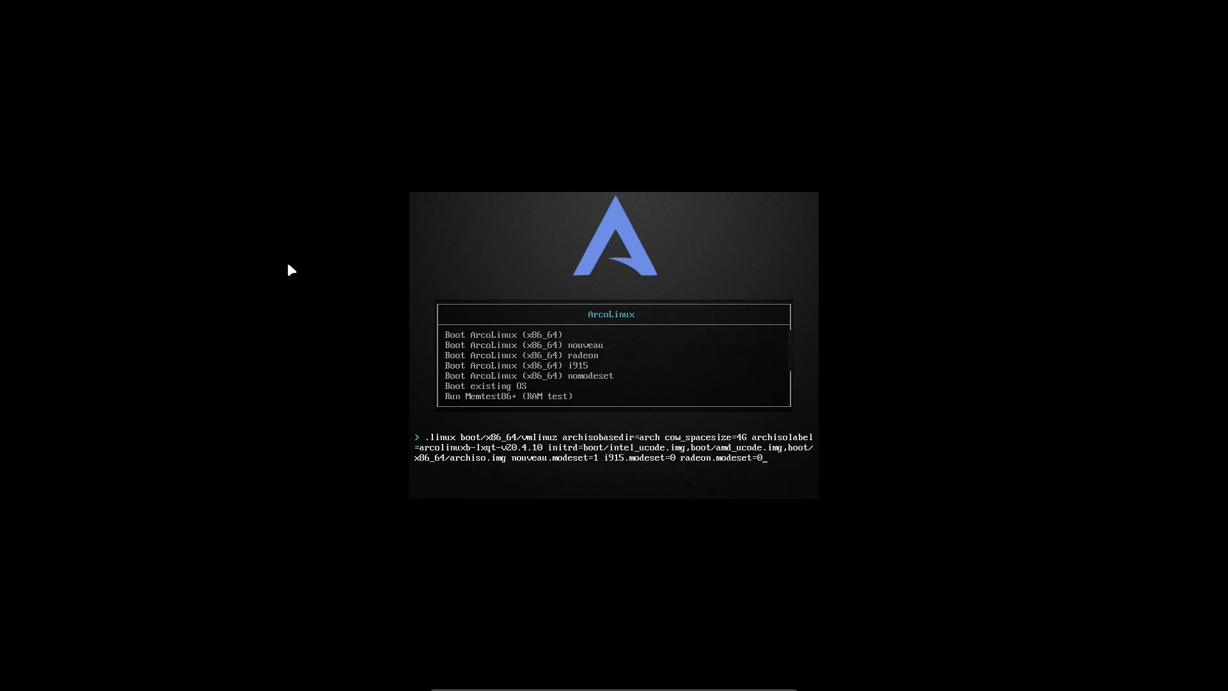
key(Escape)
key(Up)
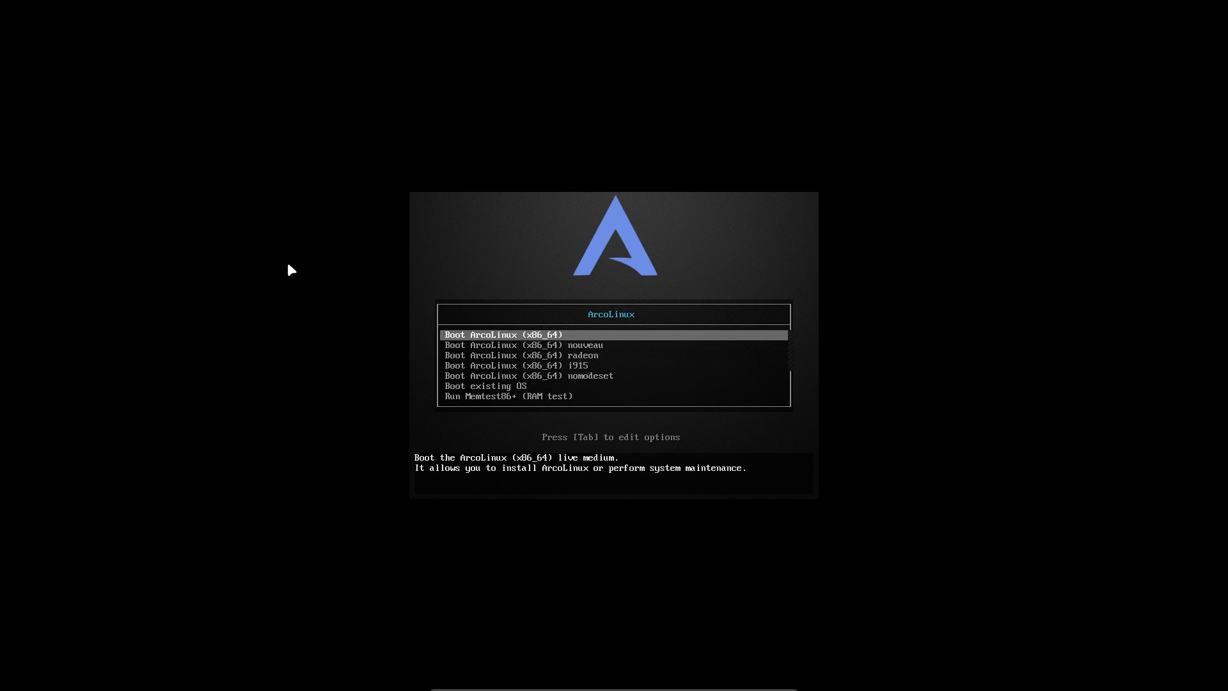
key(Return)
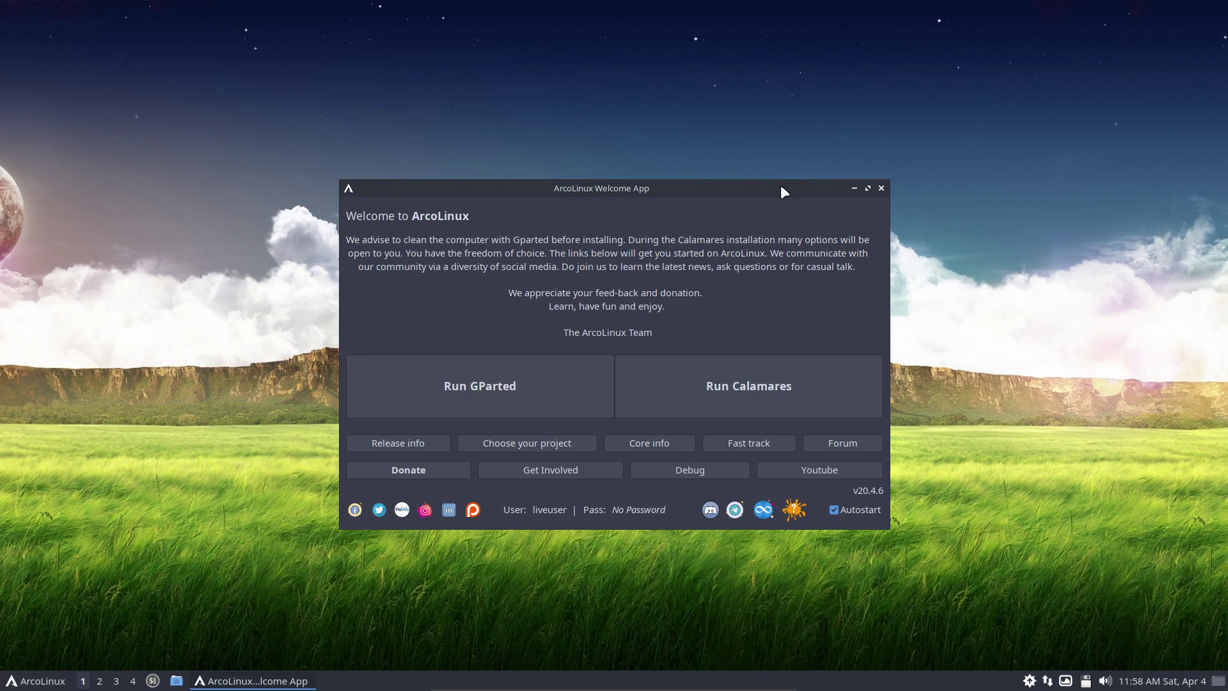
drag(782, 189, 1106, 131)
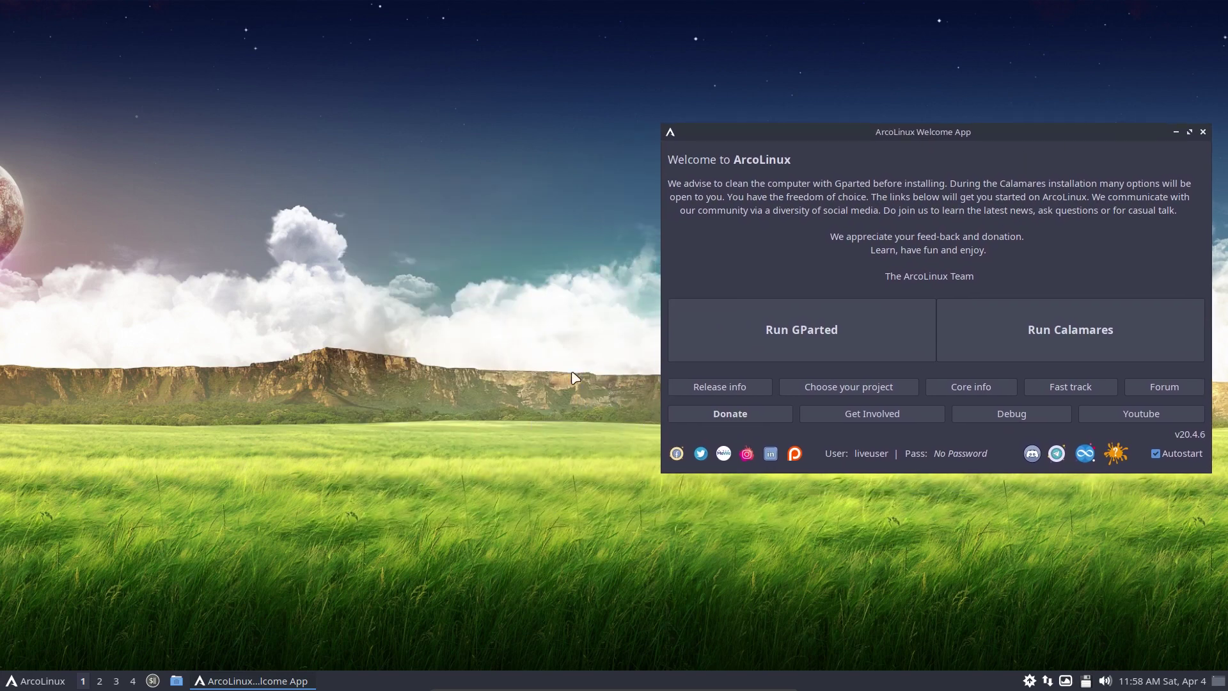
click(49, 681)
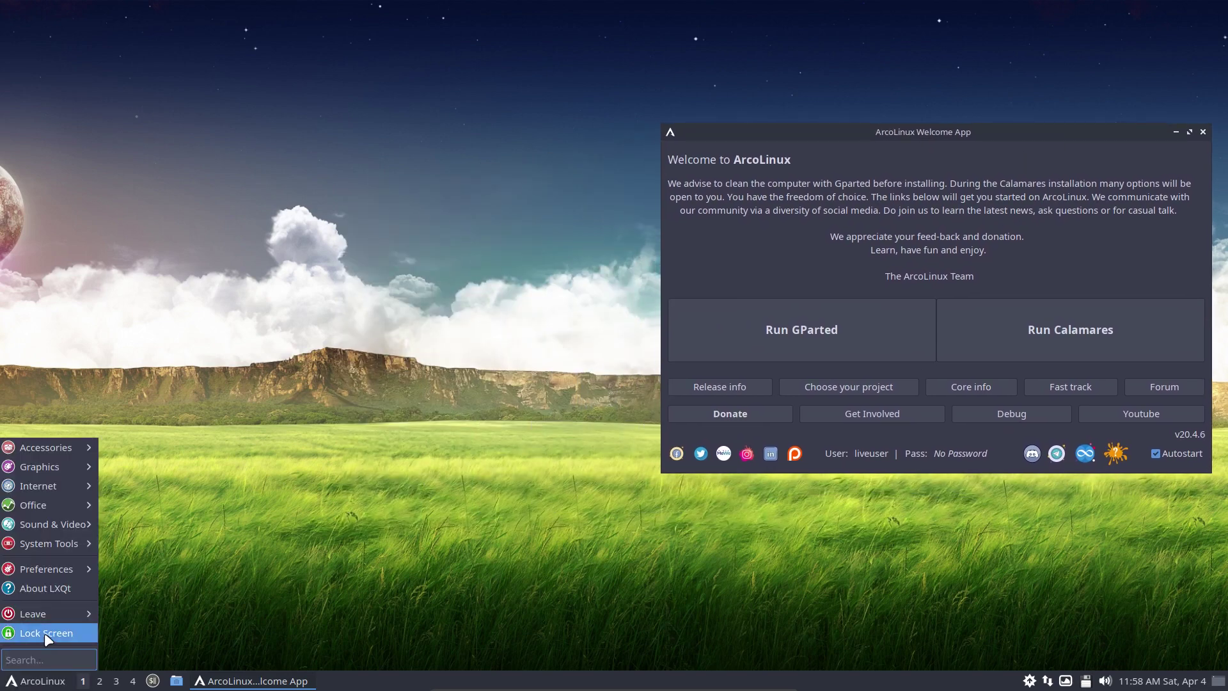
mouse_move(47, 616)
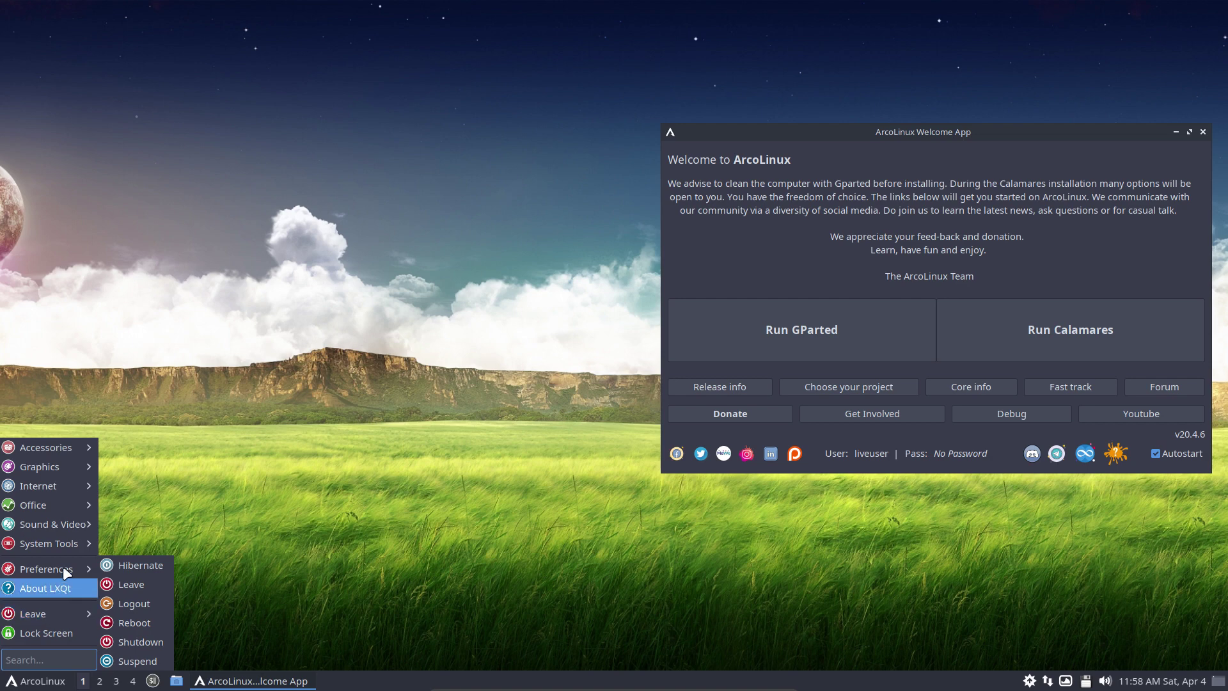
mouse_move(56, 447)
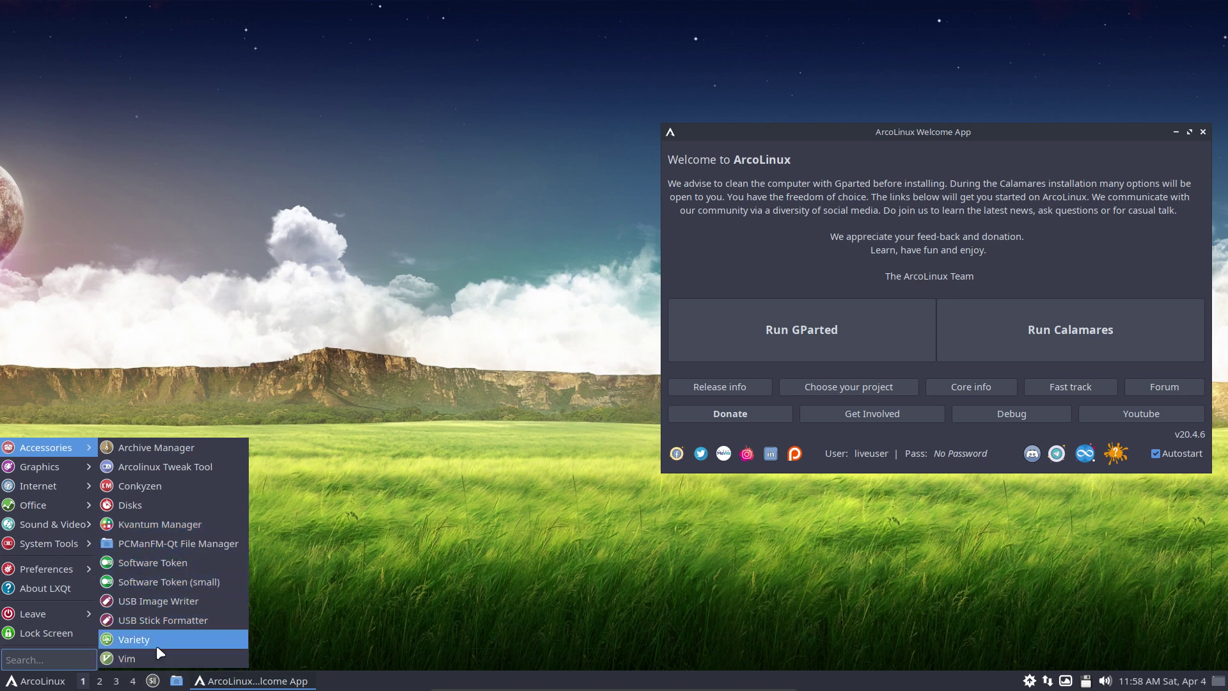
mouse_move(58, 472)
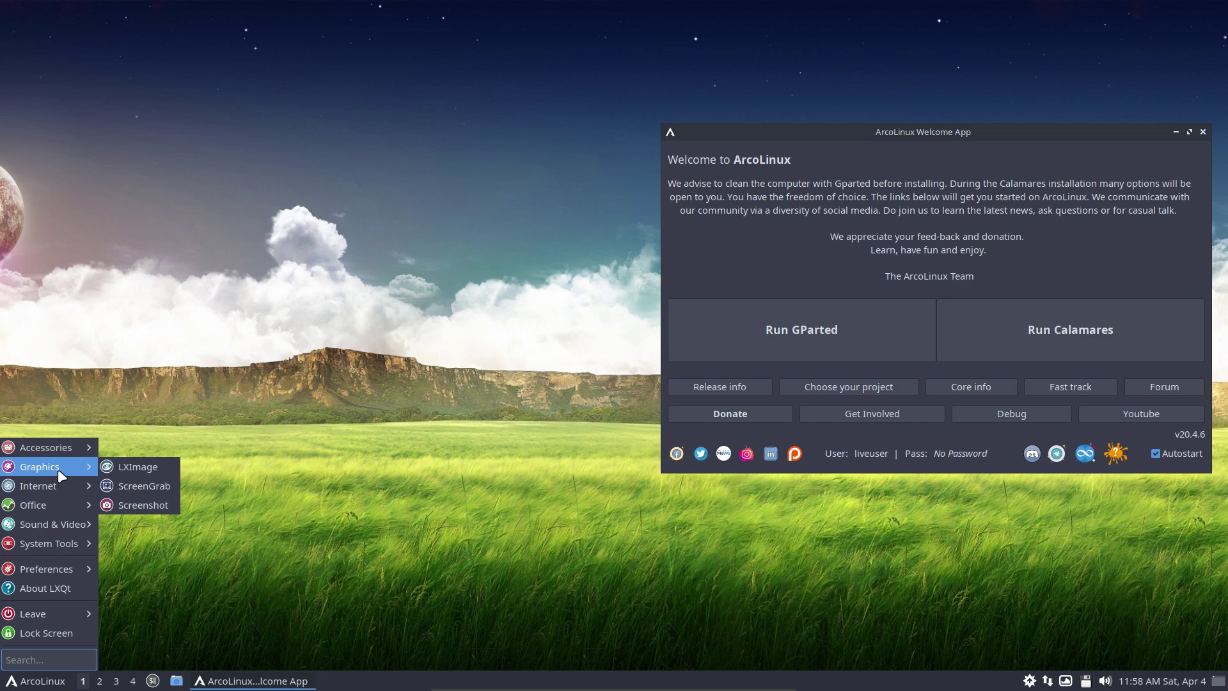
mouse_move(52, 513)
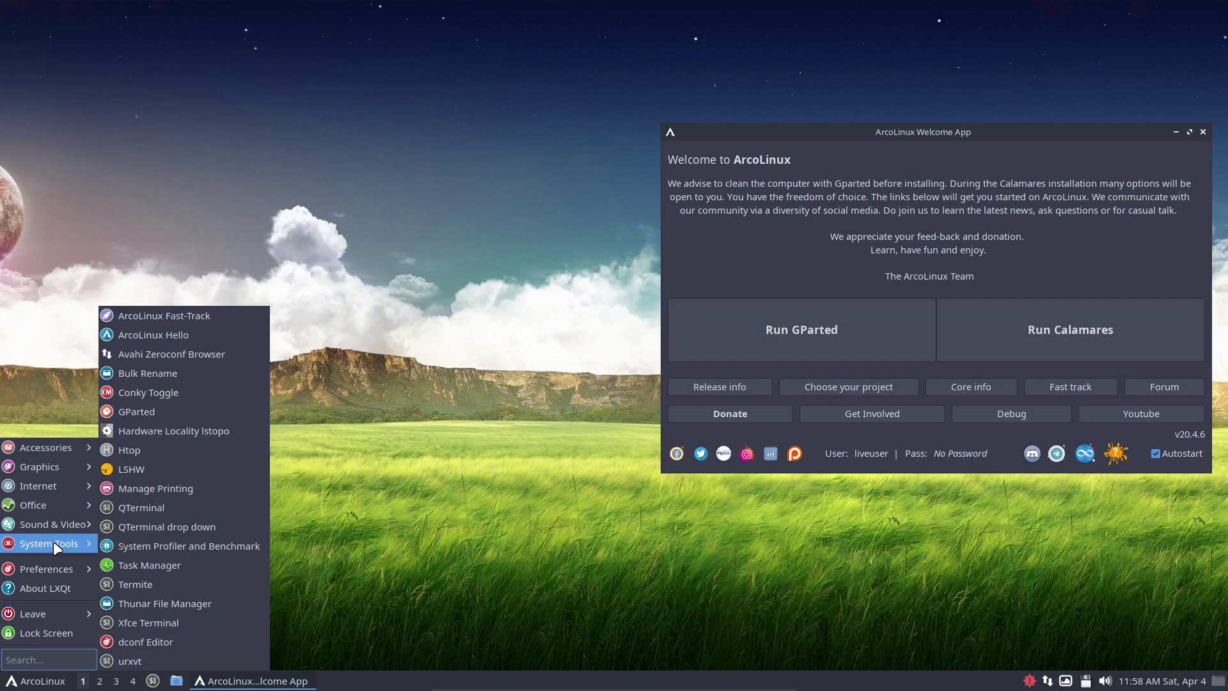
mouse_move(51, 563)
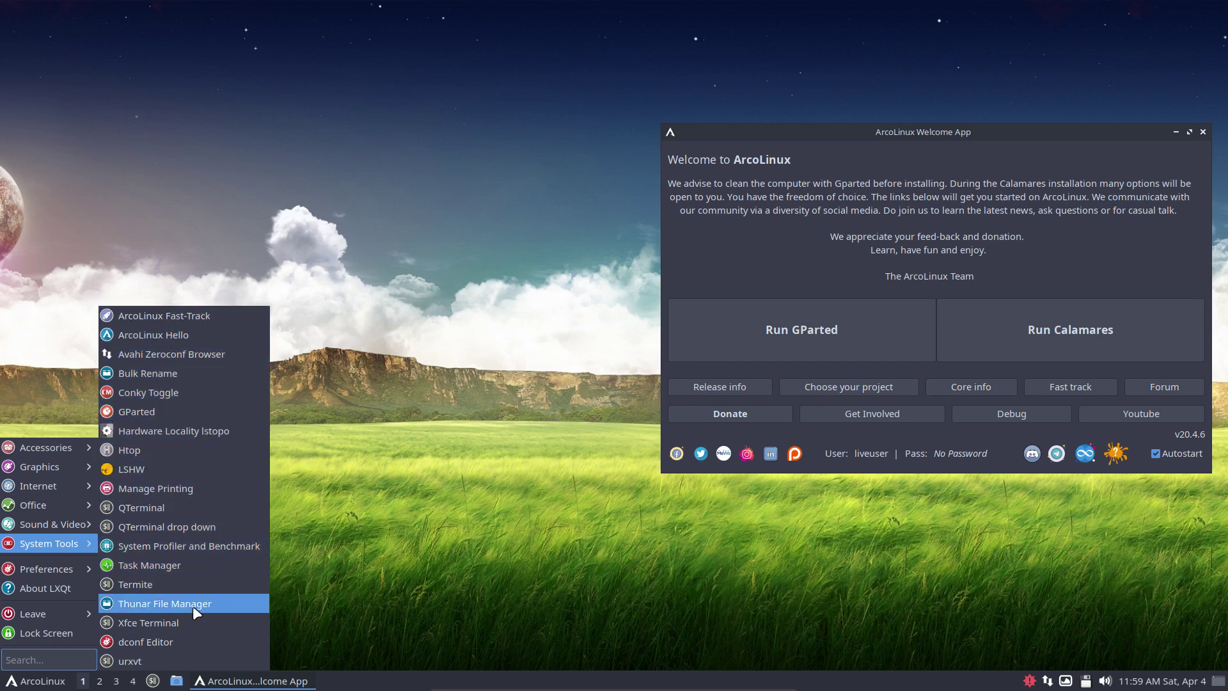
click(420, 478)
drag(921, 132, 602, 128)
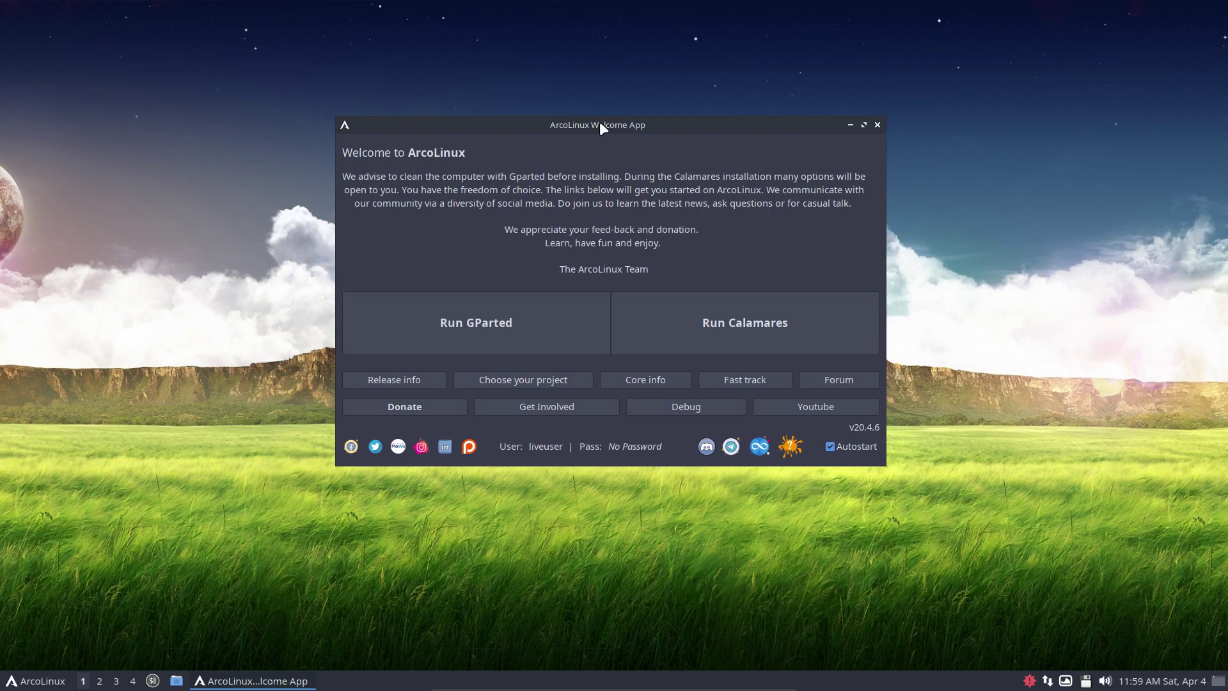
click(493, 328)
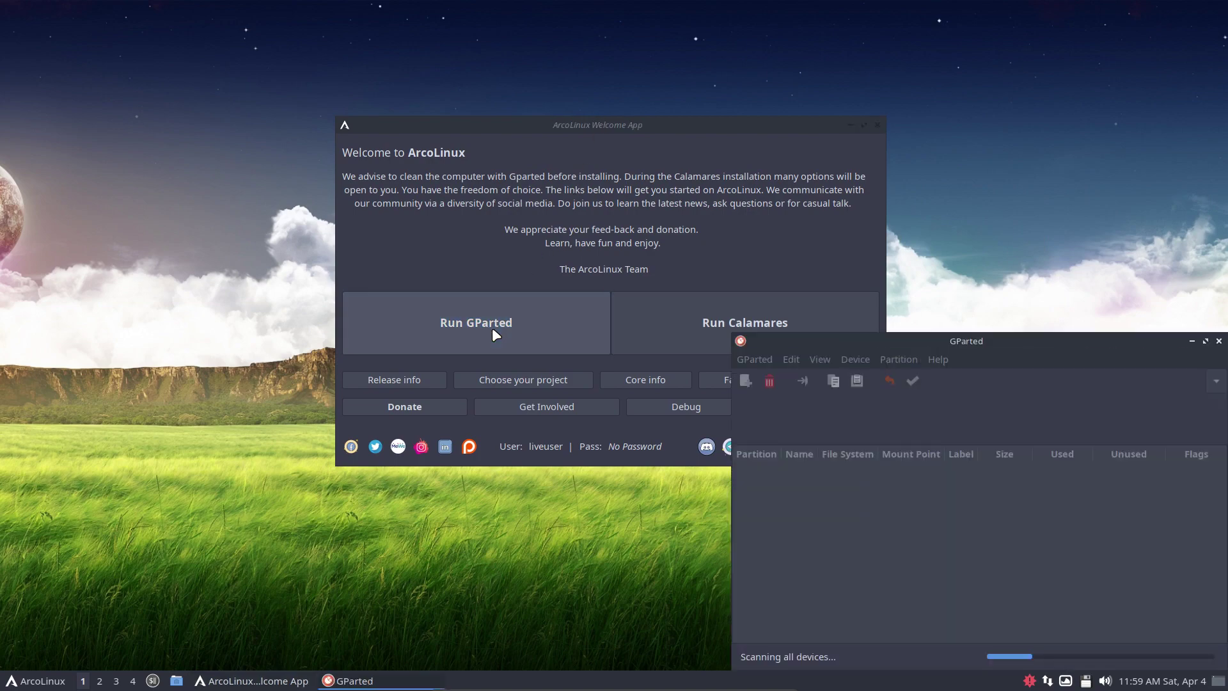
drag(958, 343, 365, 99)
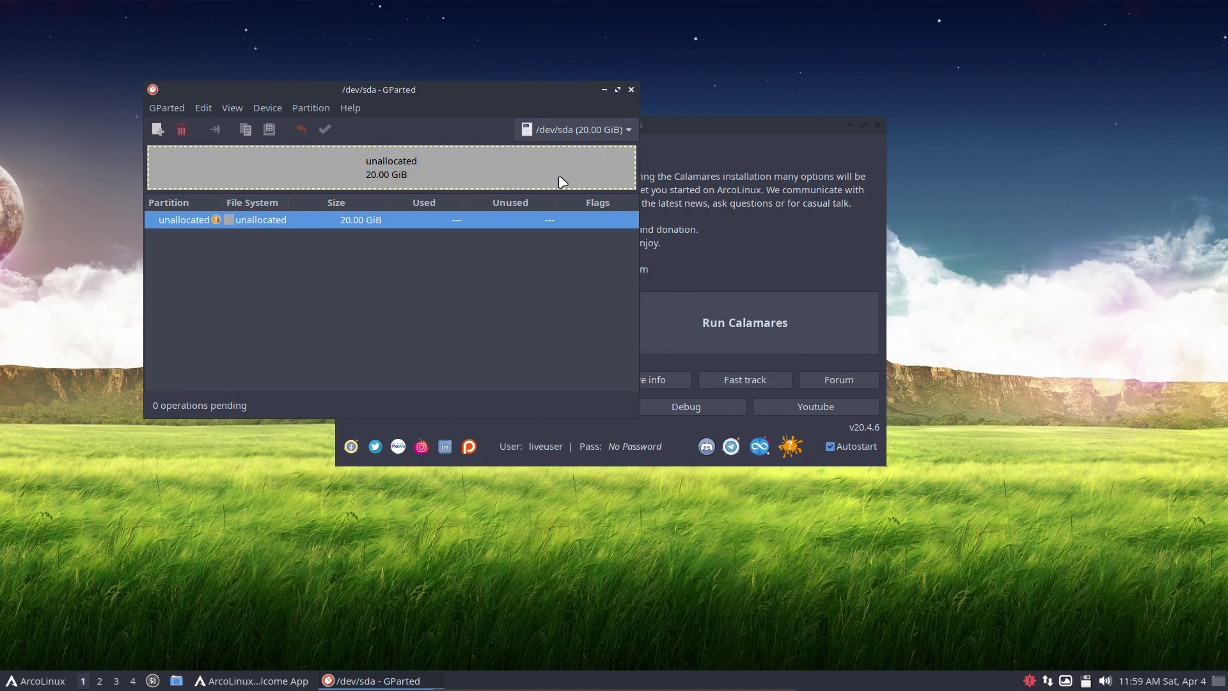
Close GParted, launch Calamares, and view then dismiss its About dialog
click(631, 90)
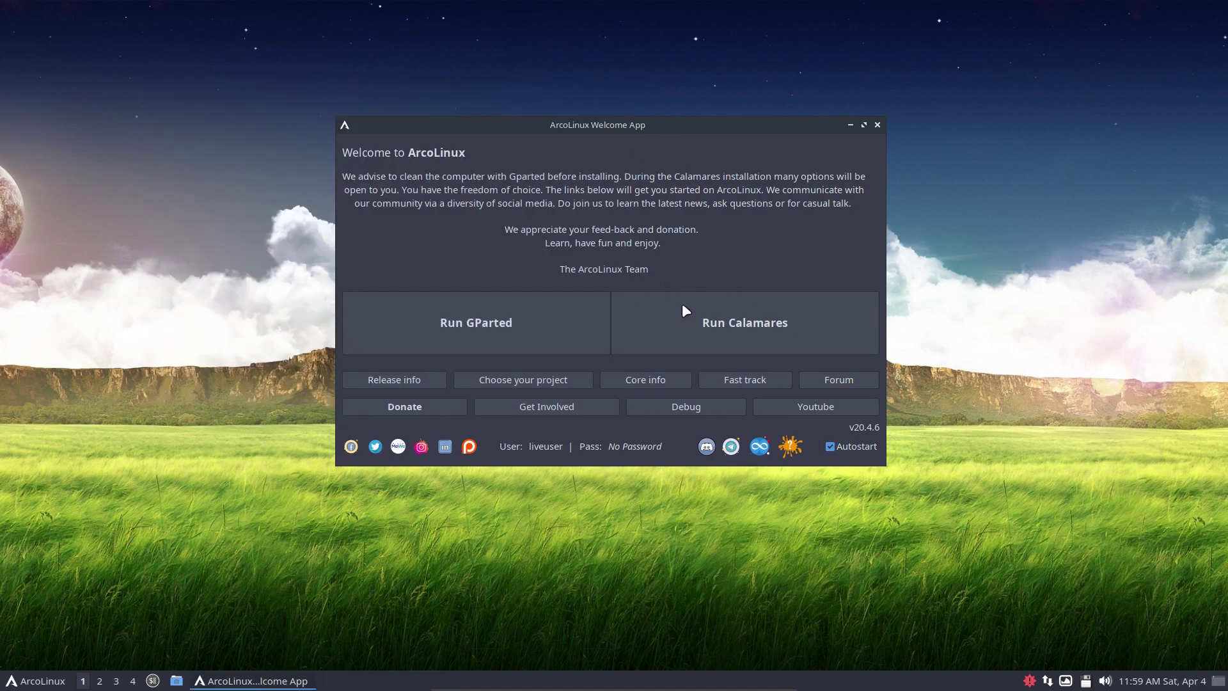
click(743, 325)
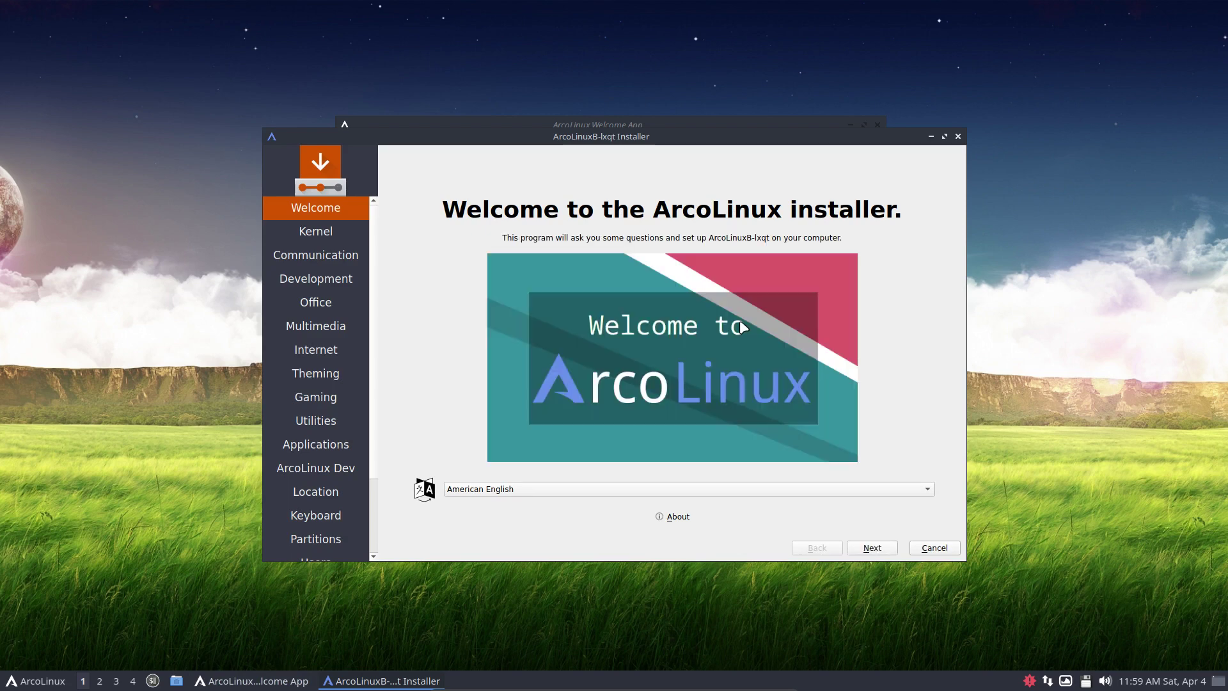
click(677, 518)
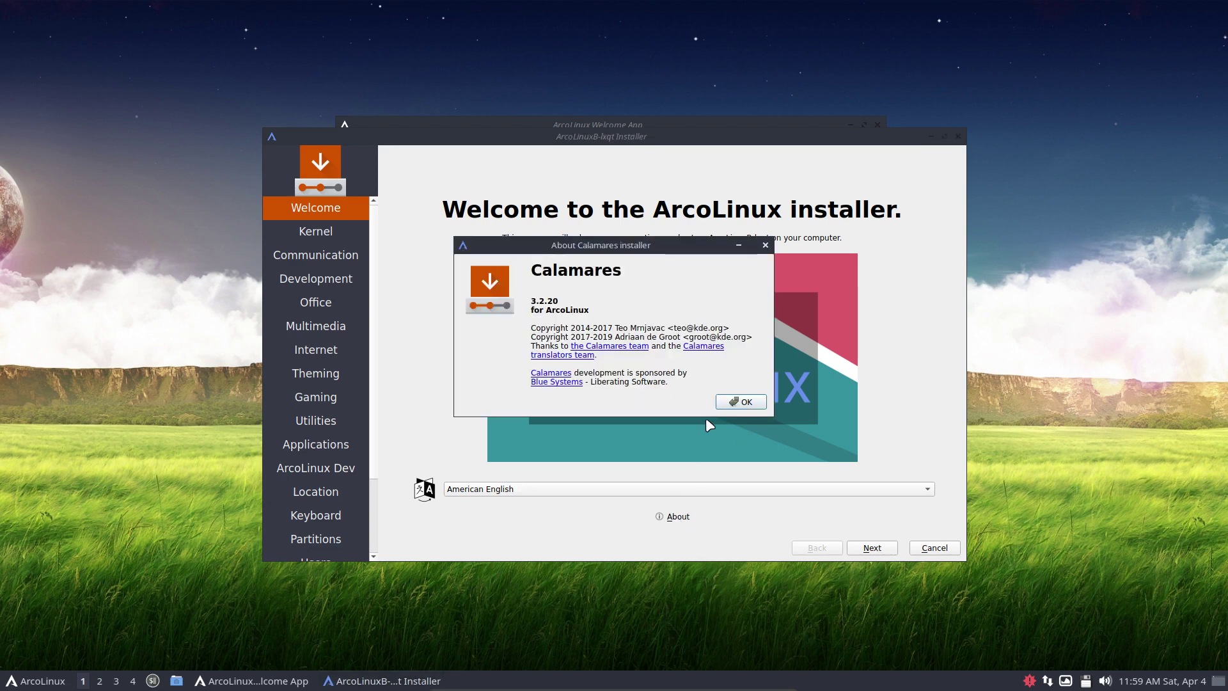
click(742, 402)
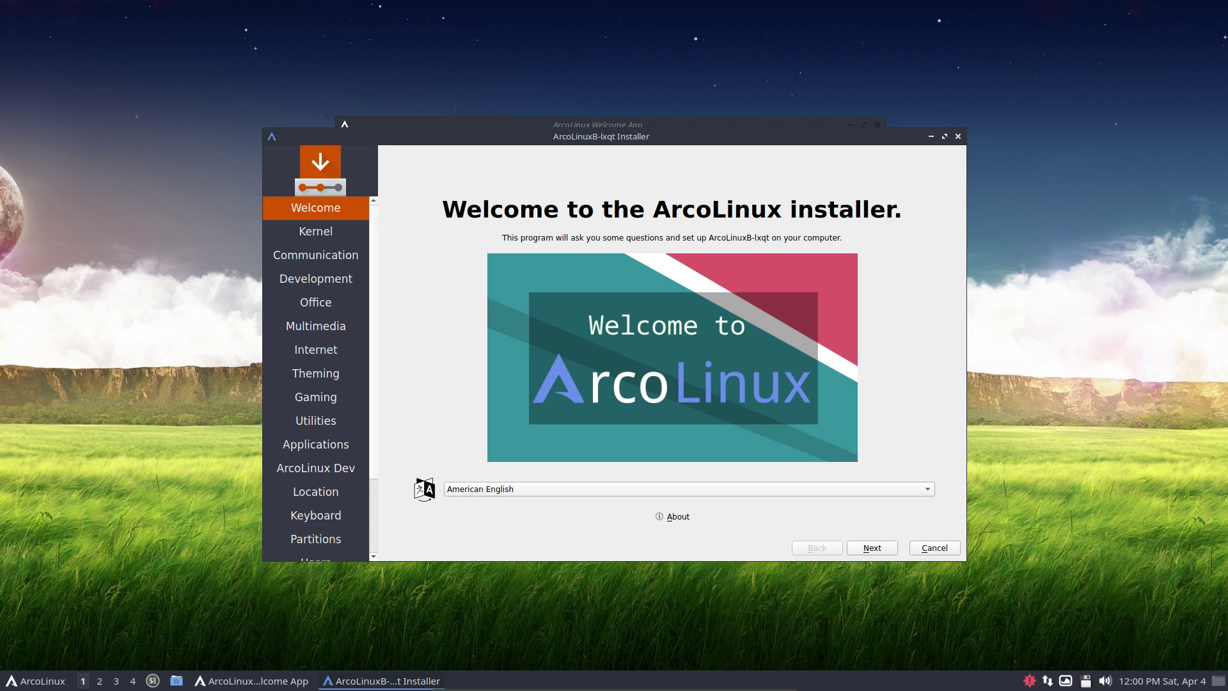
Advance past the Kernel page and expand the Communication package group
click(883, 550)
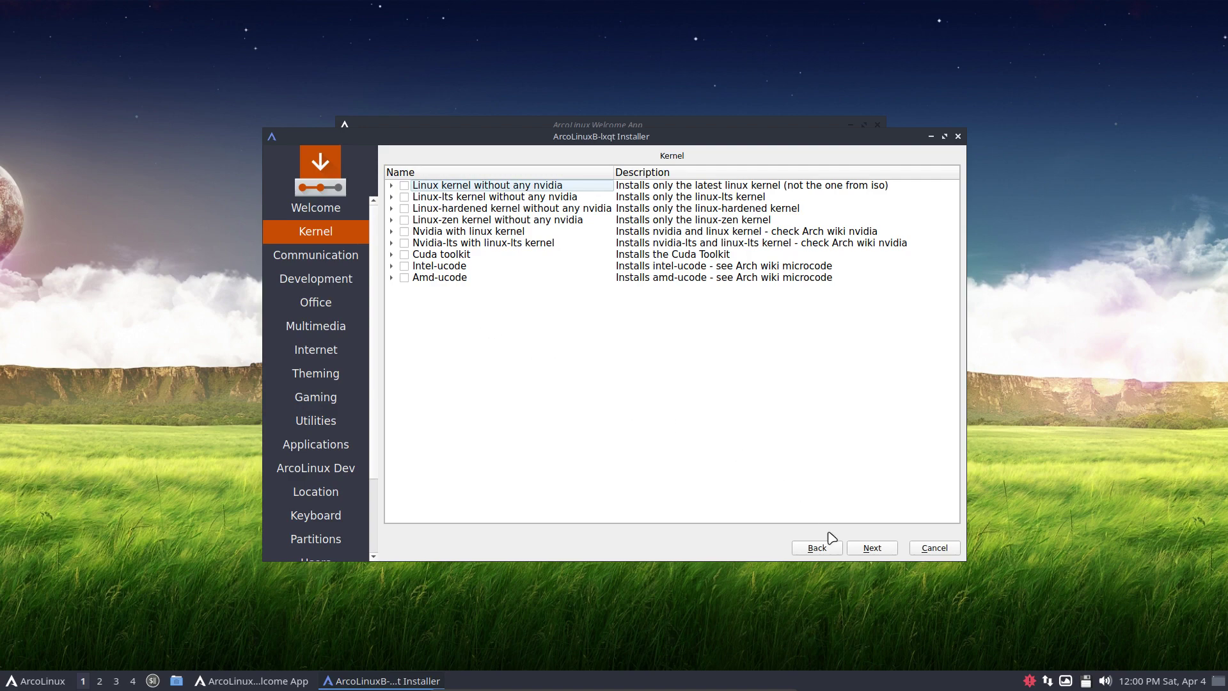
click(872, 549)
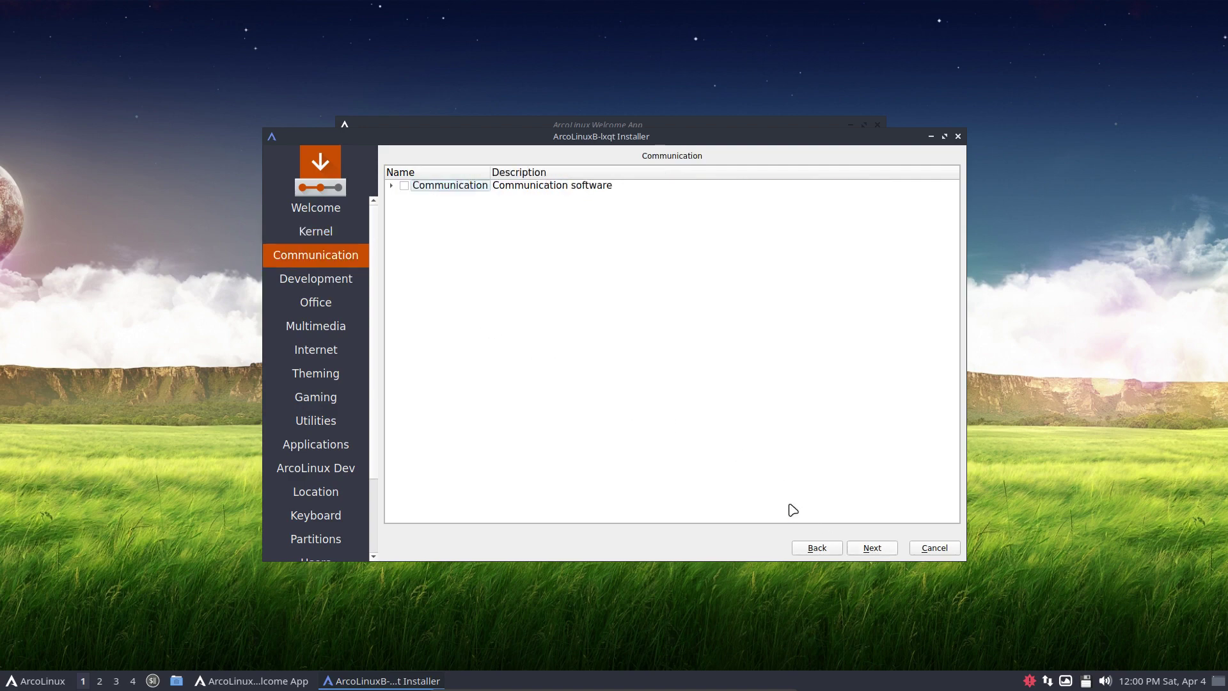
click(391, 186)
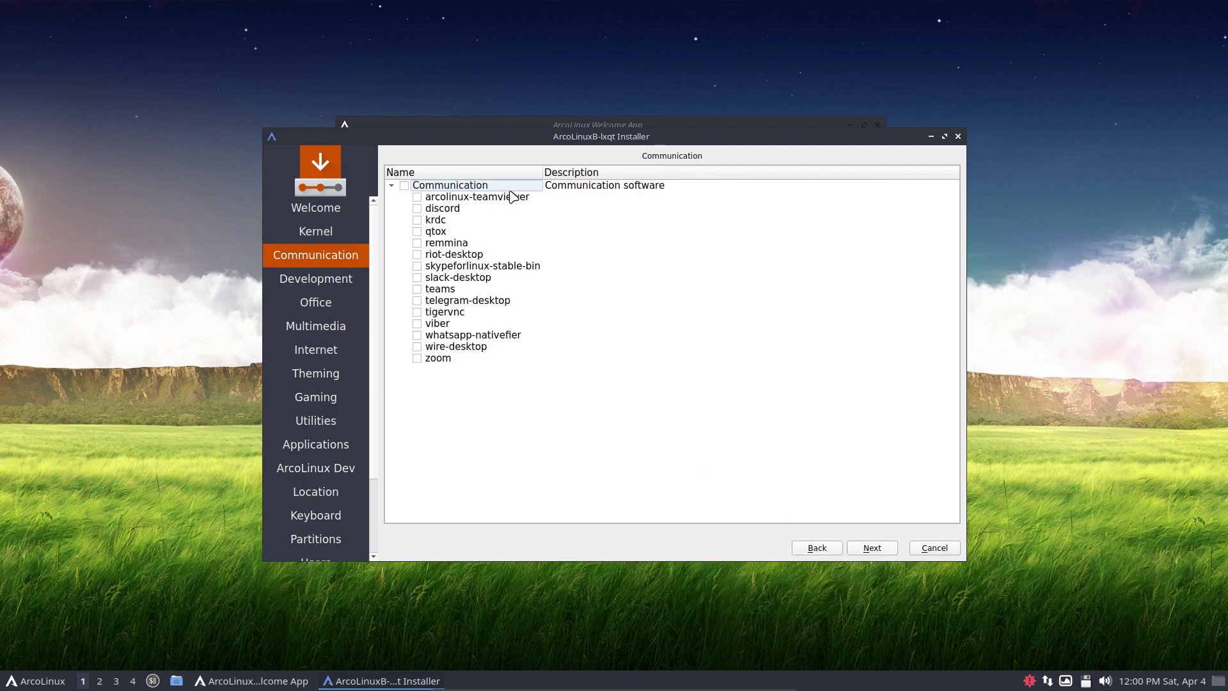
Arrange the windows: Welcome App top-left, warnings window lower-left, installer centred
drag(585, 137, 727, 161)
click(633, 128)
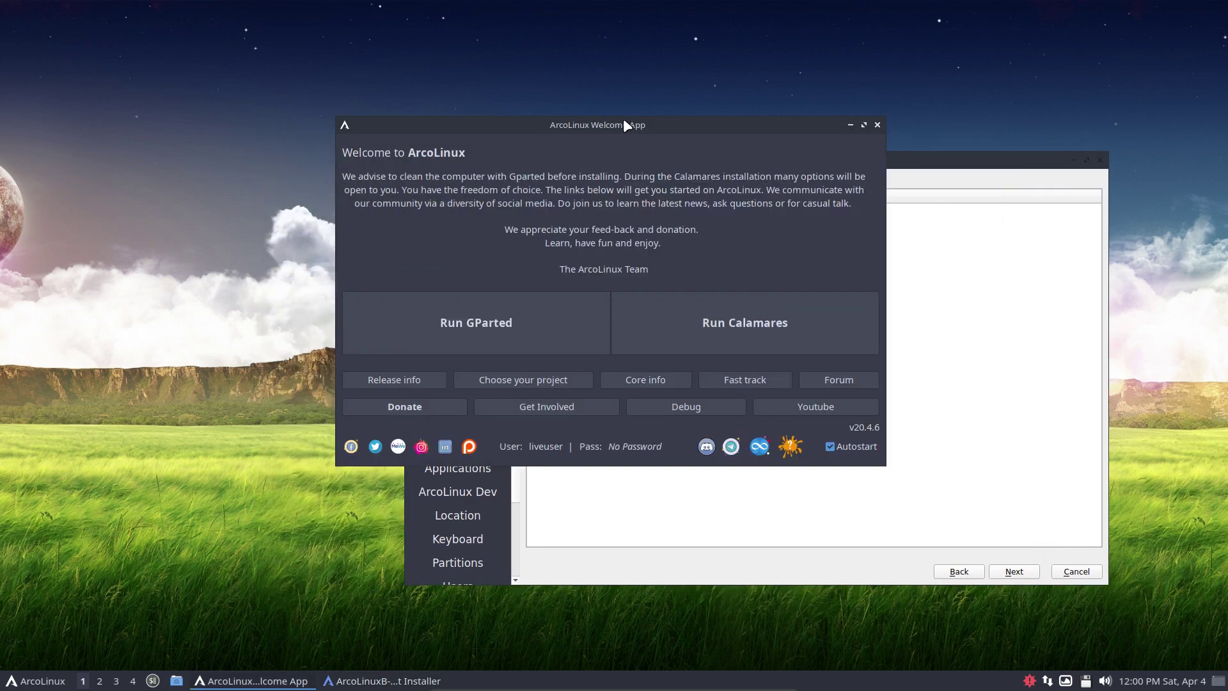
click(643, 228)
click(356, 685)
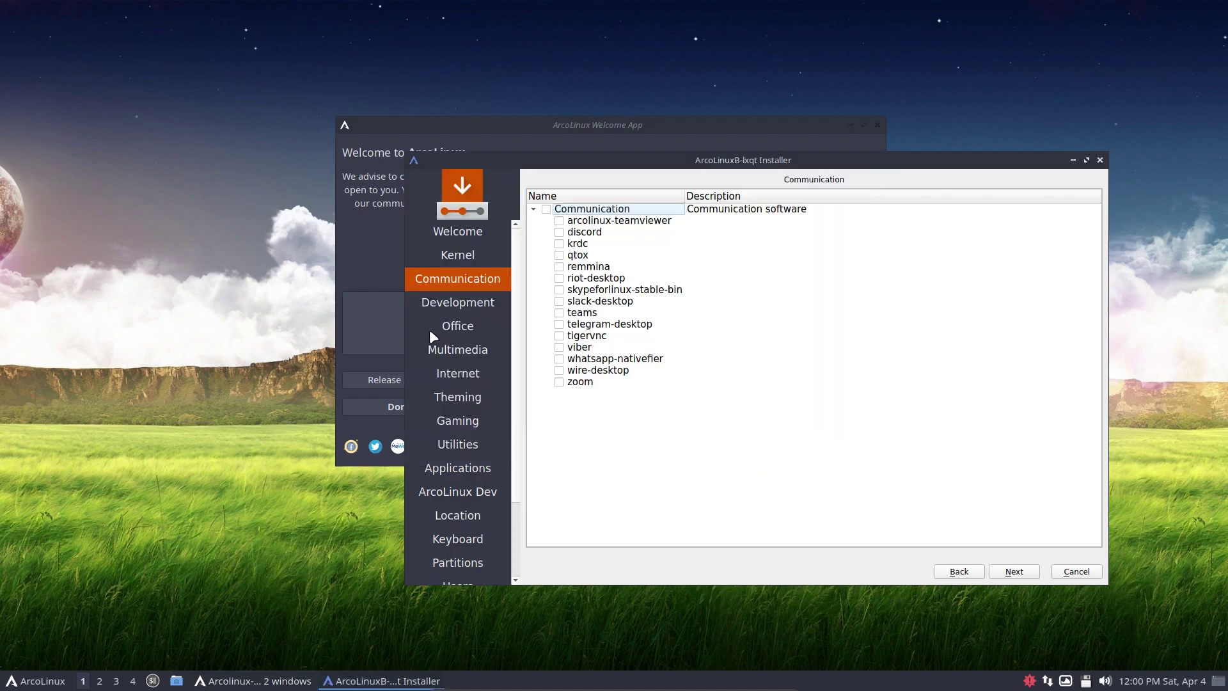
drag(413, 125, 134, 83)
drag(708, 300, 843, 662)
click(568, 361)
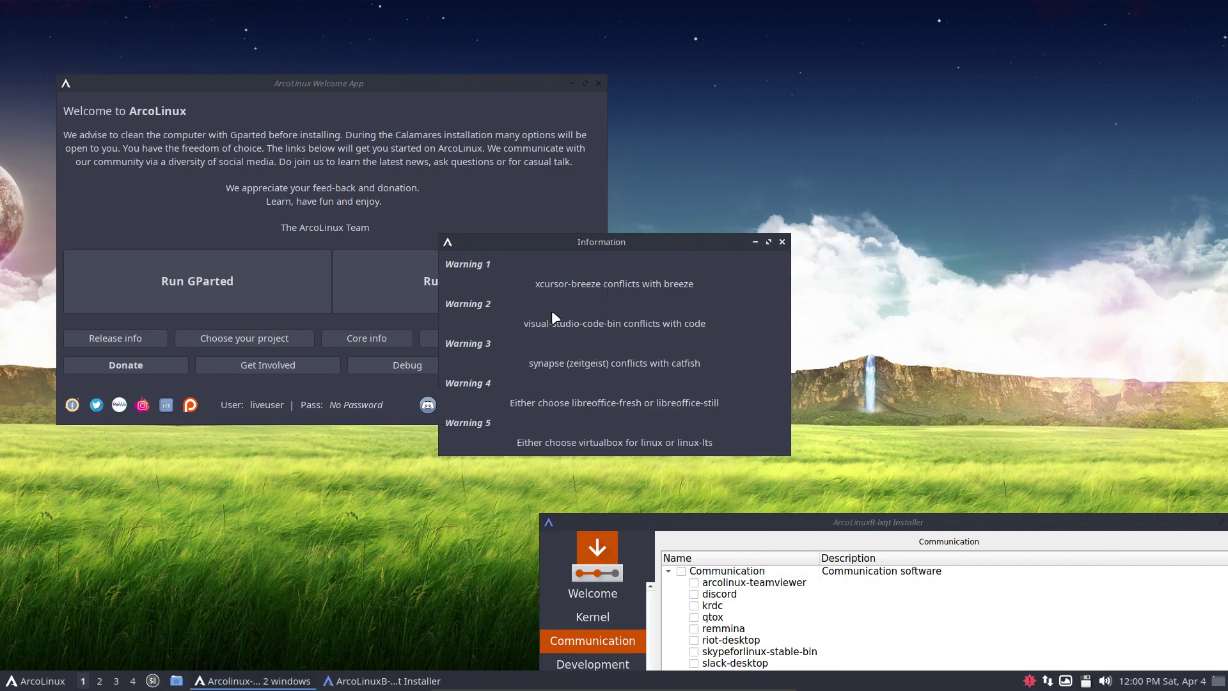
drag(625, 243, 209, 470)
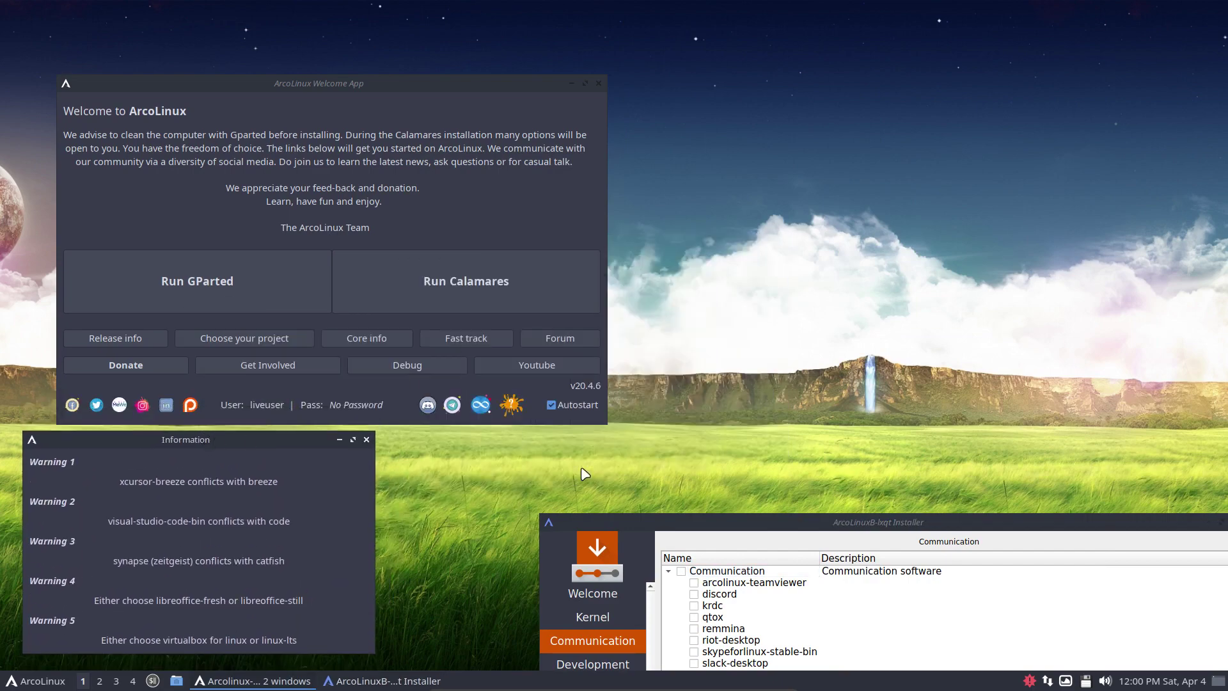
drag(721, 523, 613, 159)
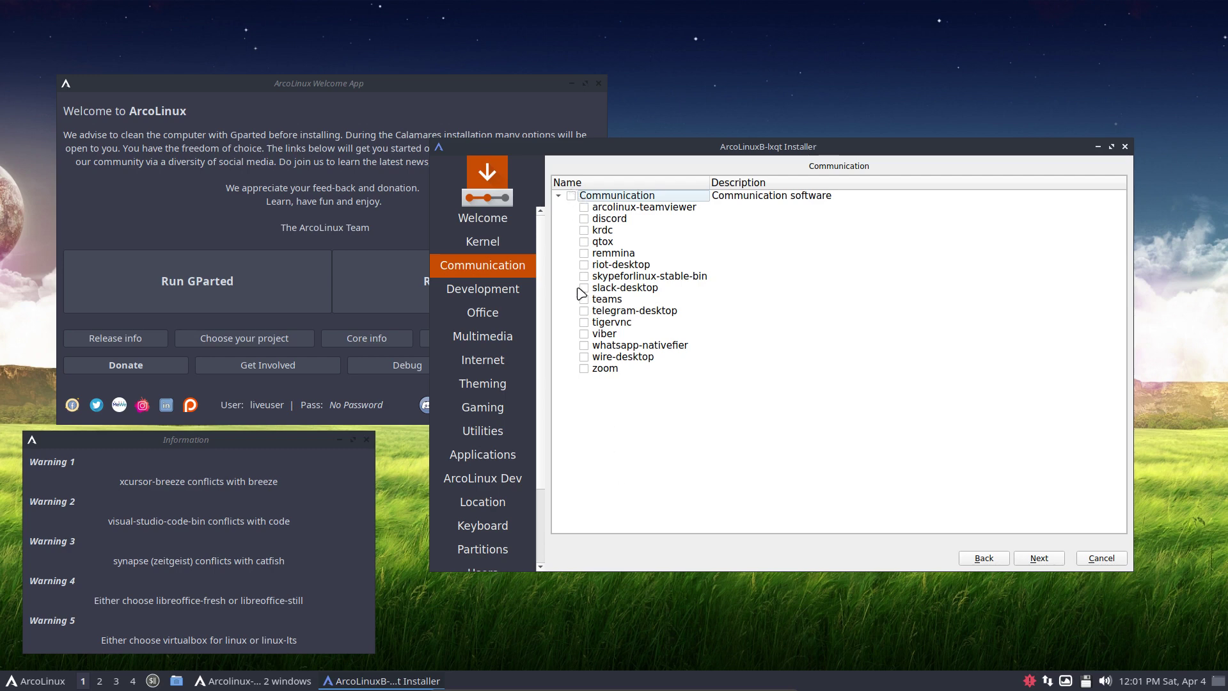
Review the Development, Office, Multimedia, Internet, Theming and Games package lists without selecting any
click(1039, 558)
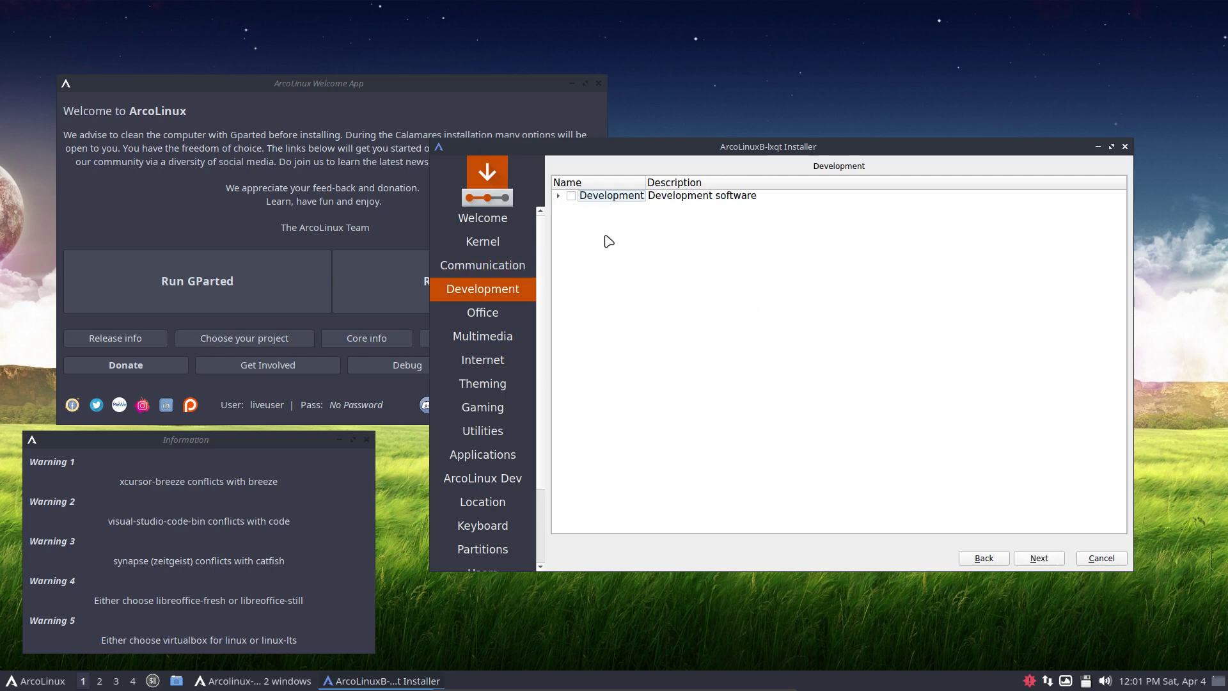
click(560, 197)
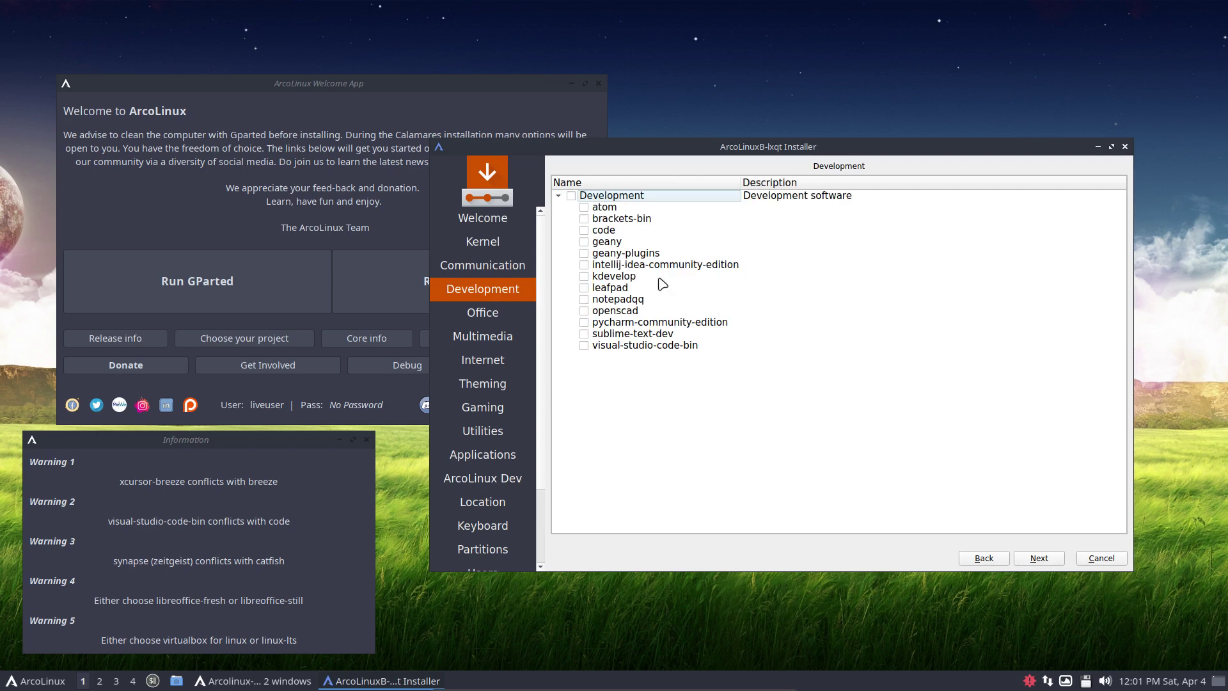
click(1027, 558)
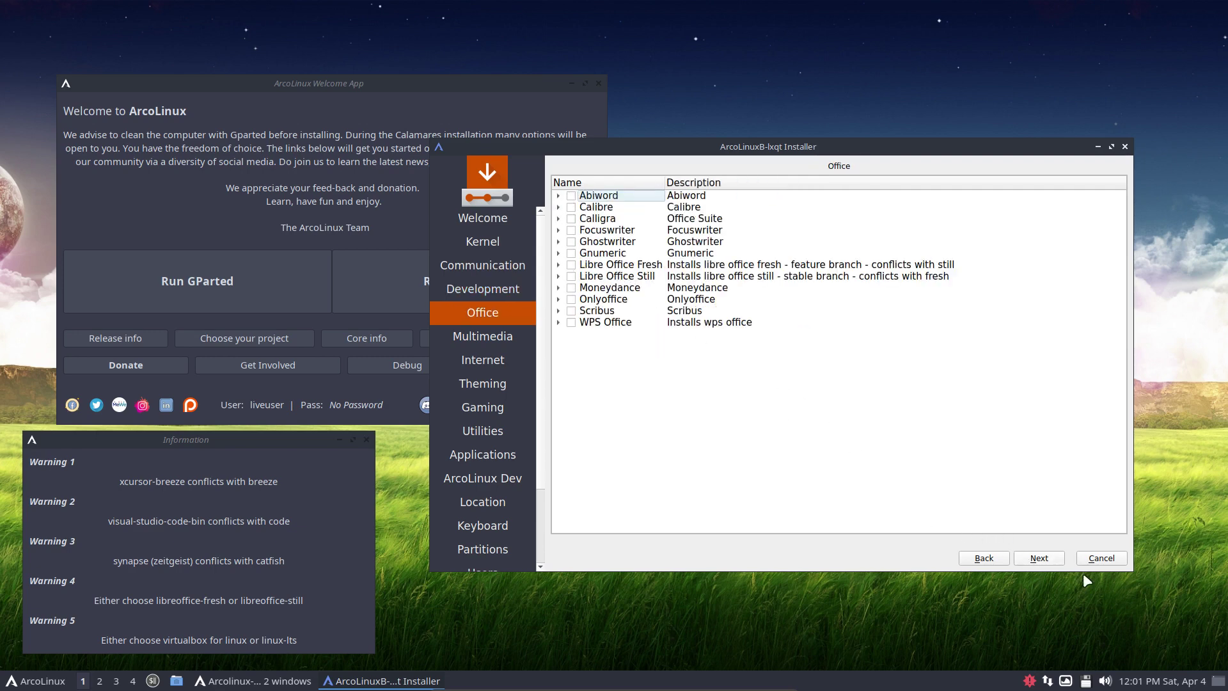
click(1046, 559)
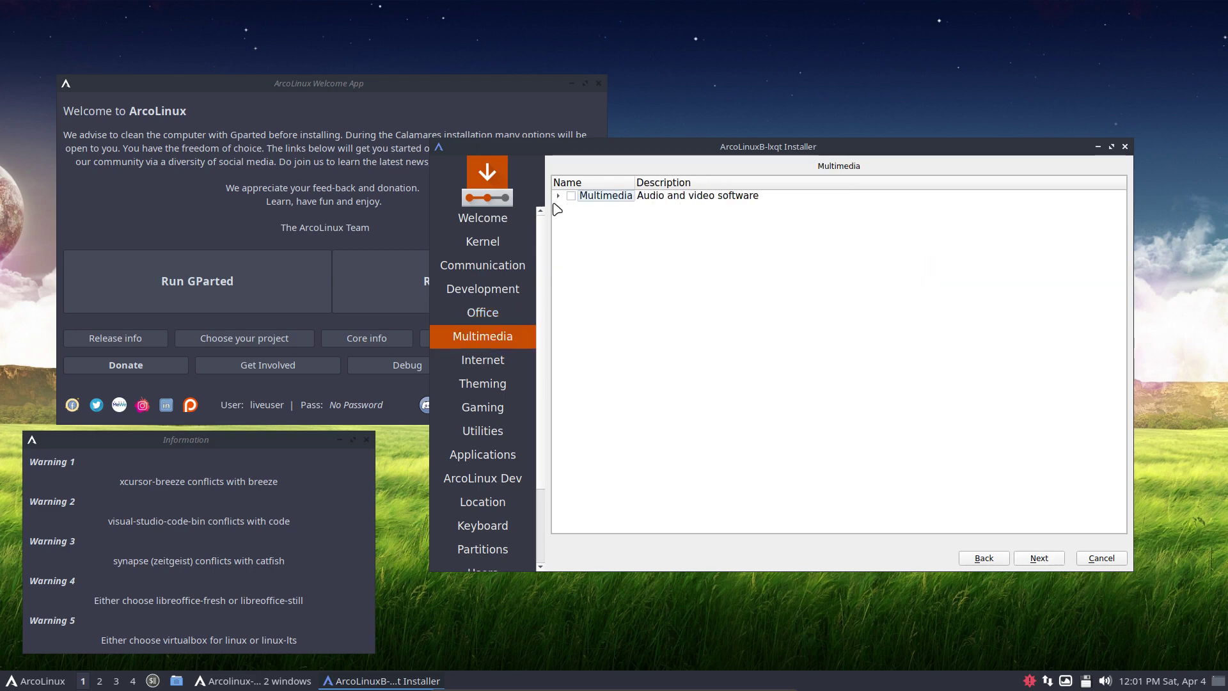
click(558, 197)
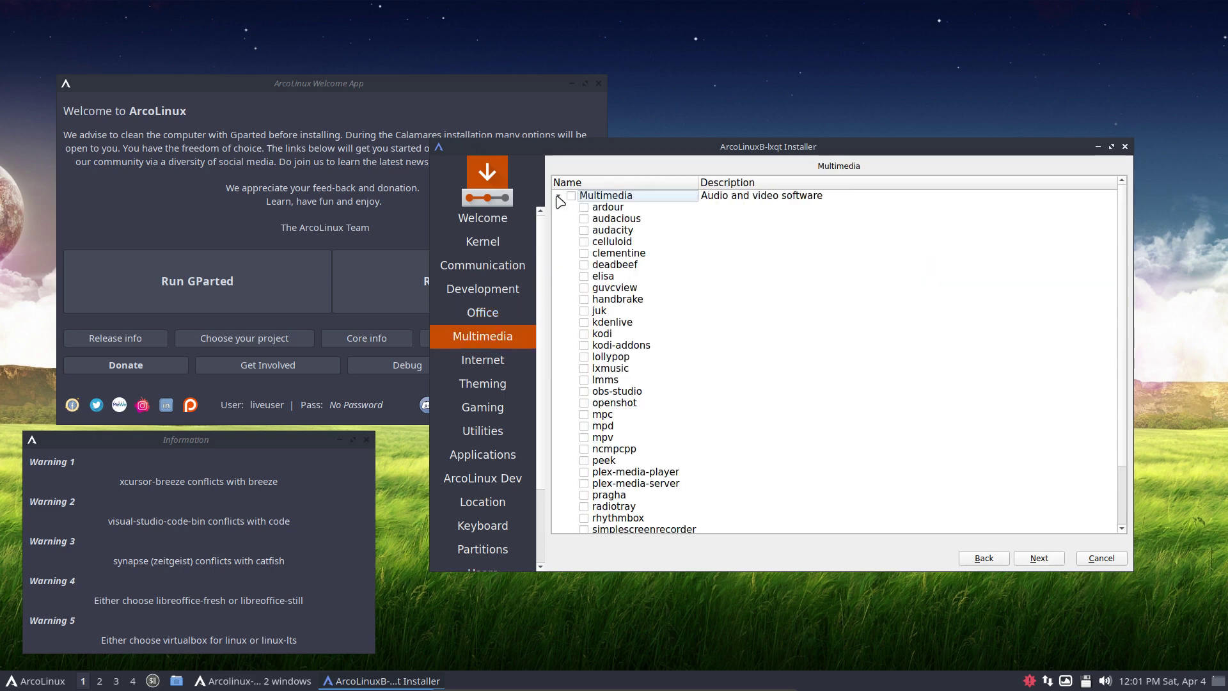
click(1040, 560)
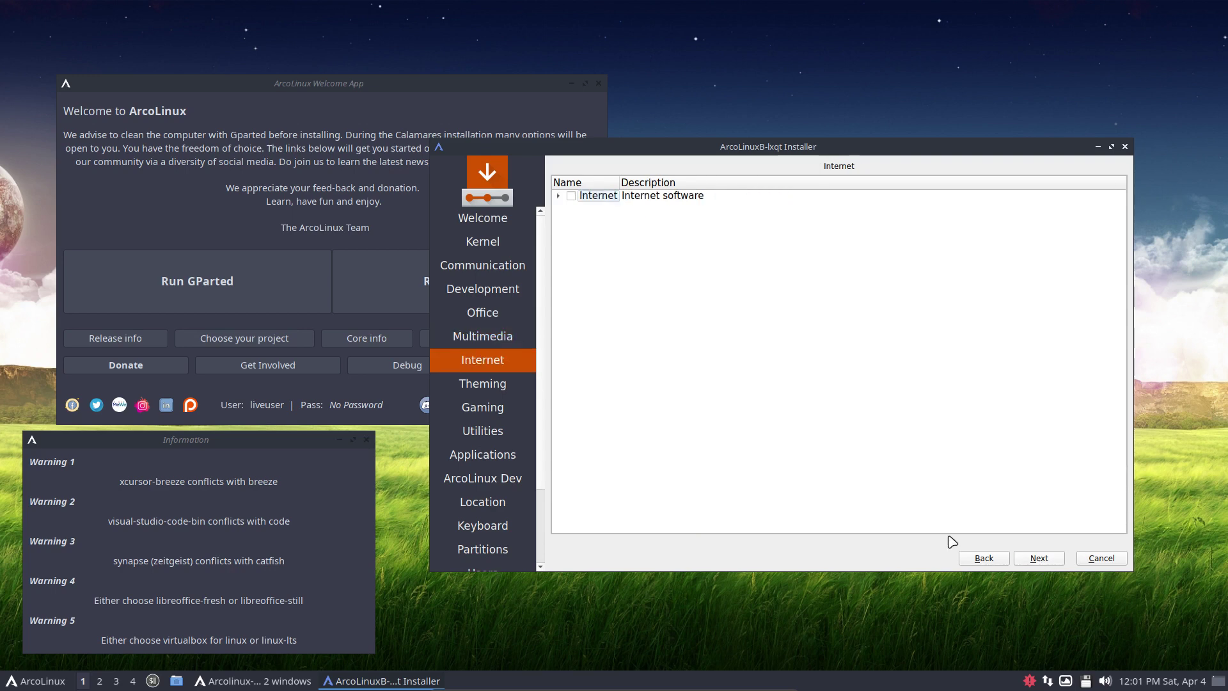
click(559, 197)
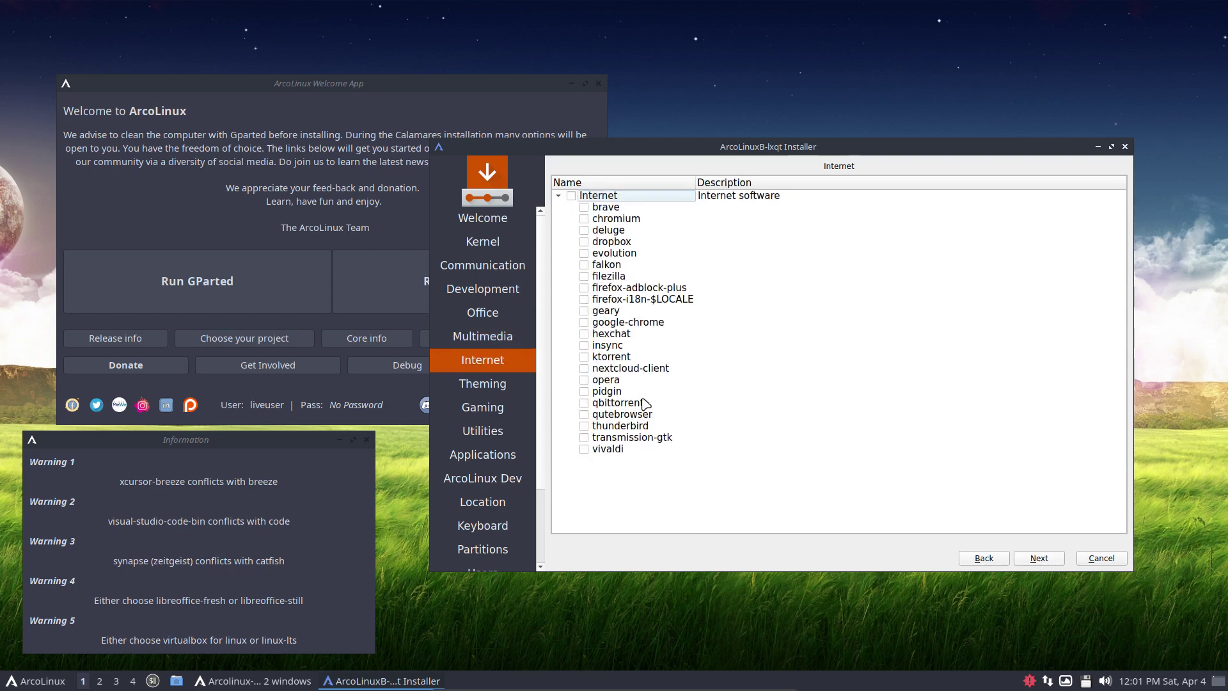
click(1040, 560)
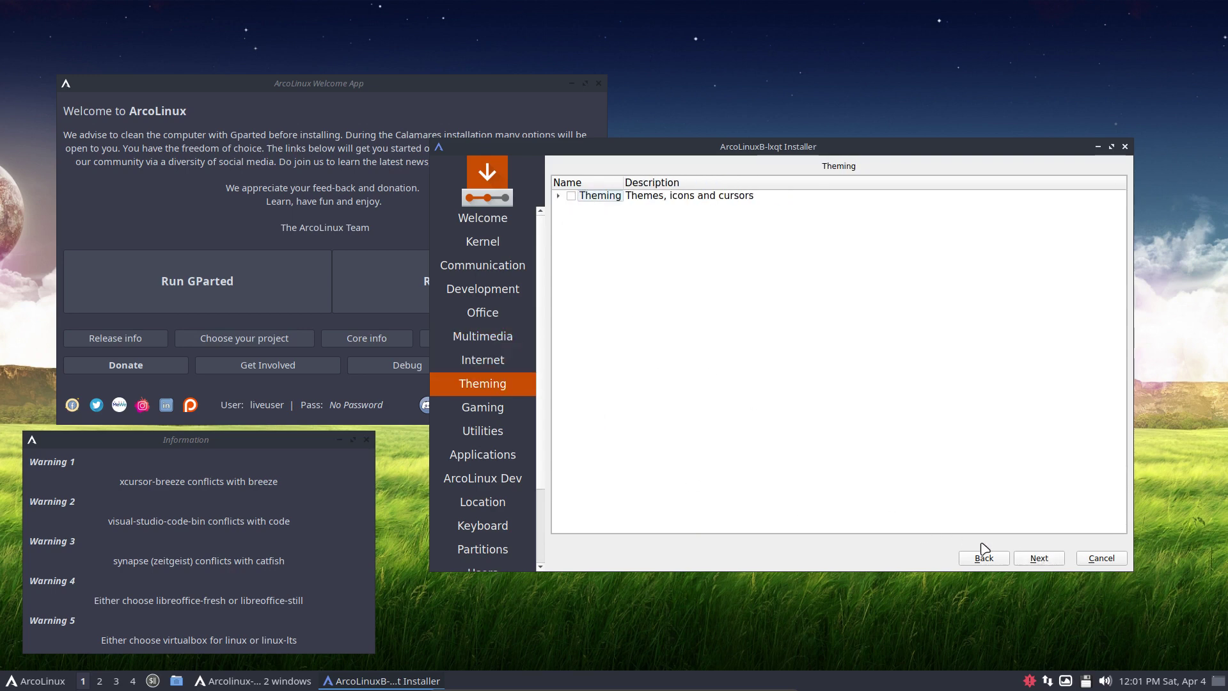
click(559, 196)
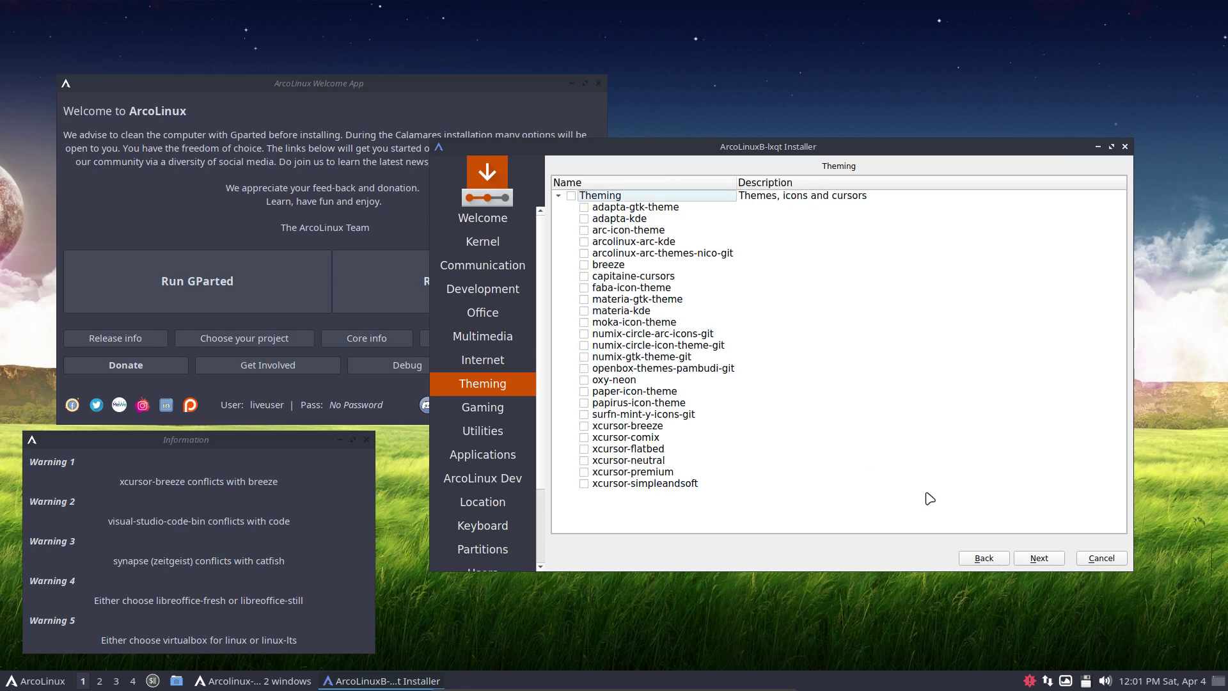
click(1042, 560)
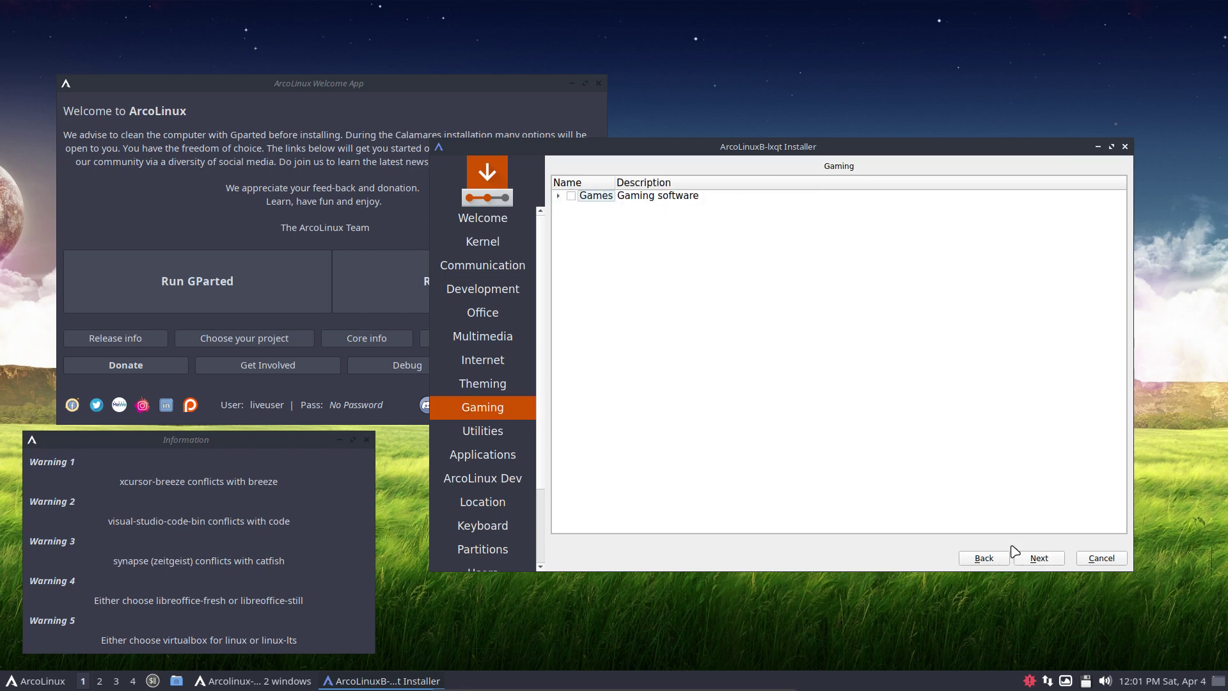
click(558, 196)
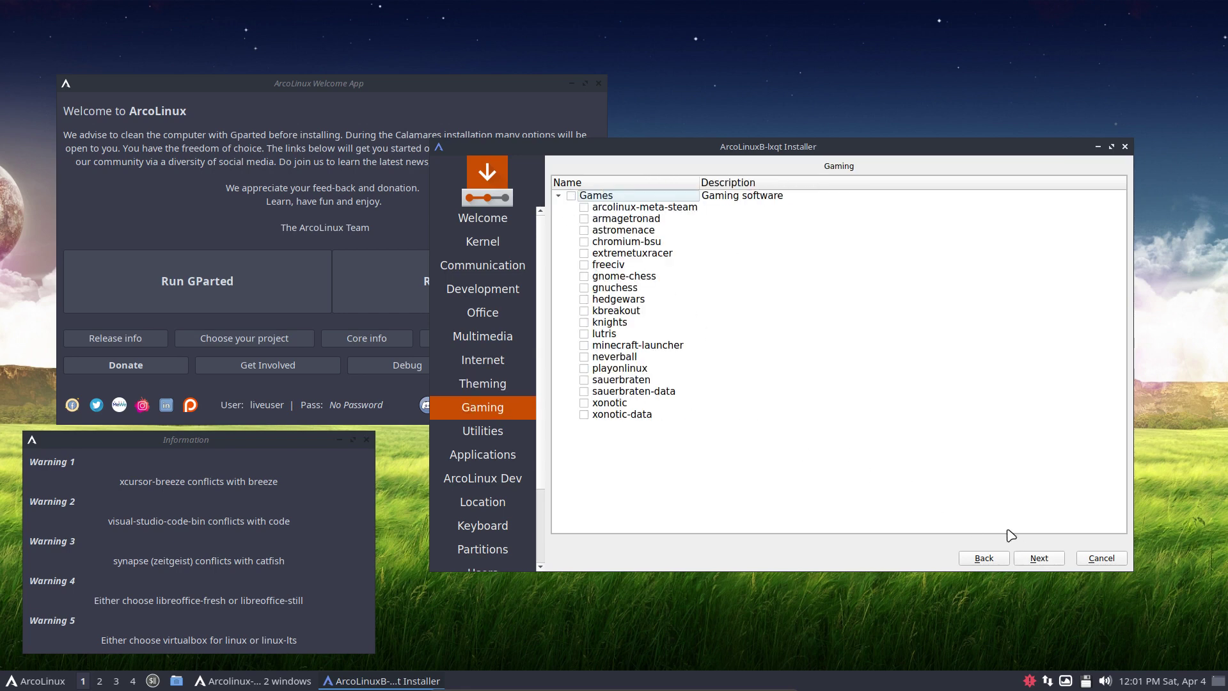
mouse_move(623, 416)
mouse_down()
mouse_move(616, 383)
mouse_move(617, 417)
mouse_up()
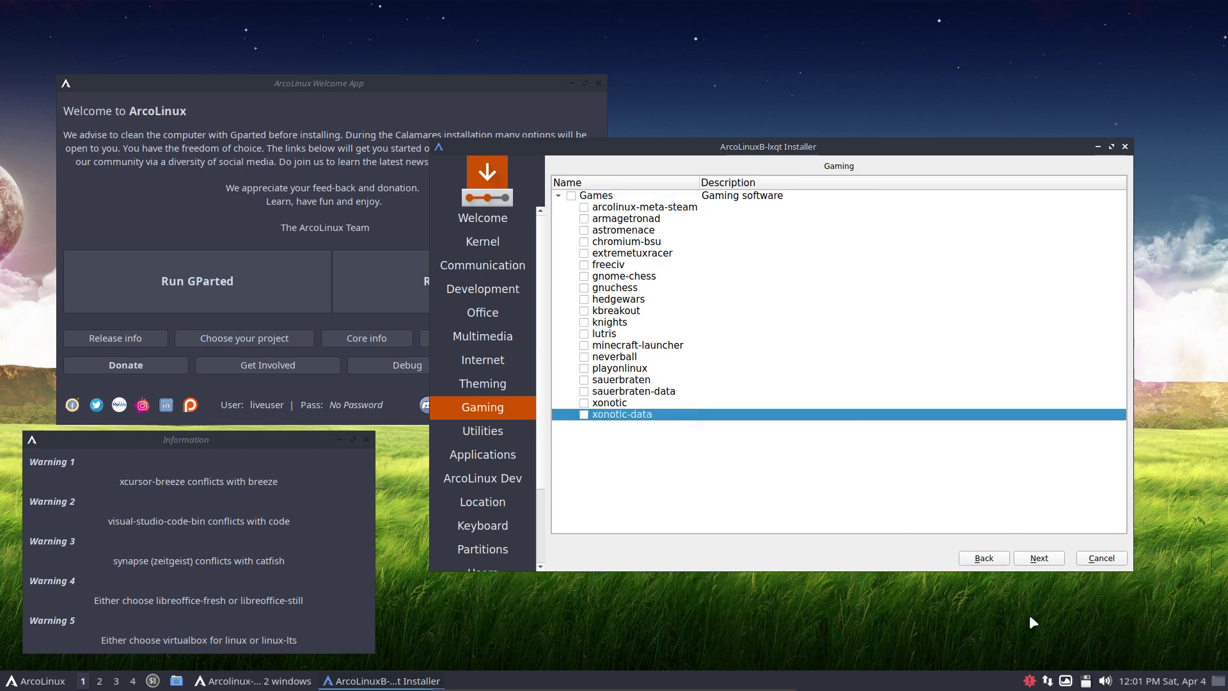
Review Utilities, then the Git, Fun, Password Manager and Terminals application groups
click(1056, 559)
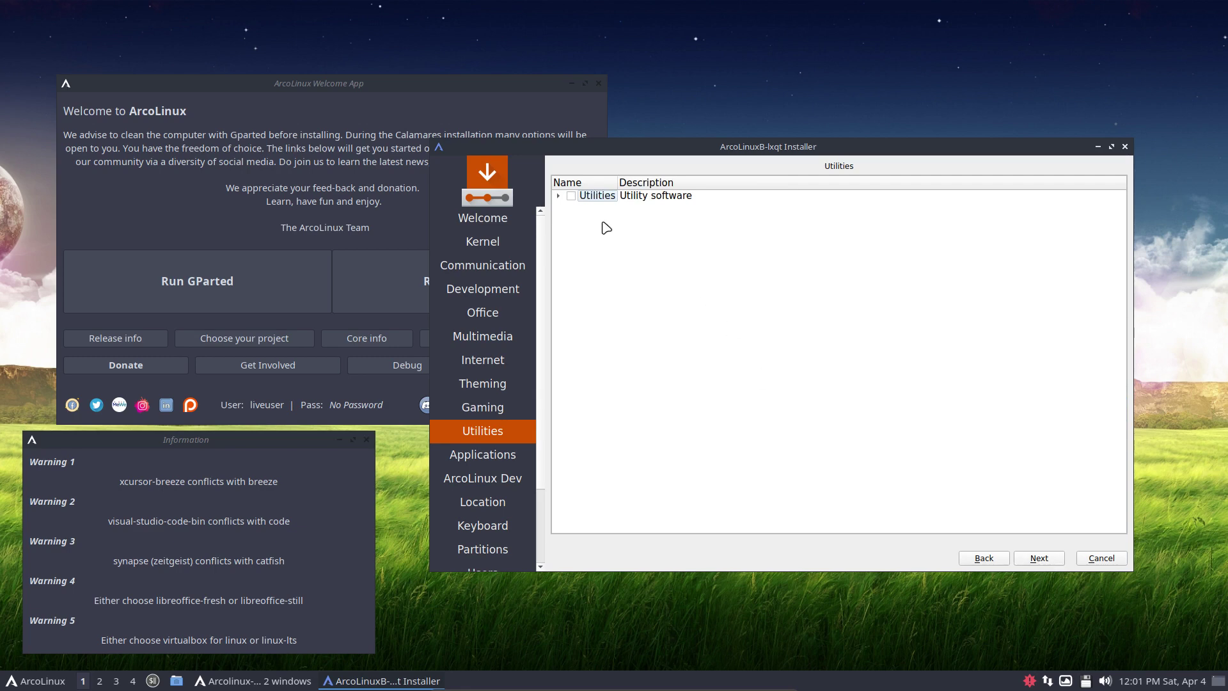
click(559, 196)
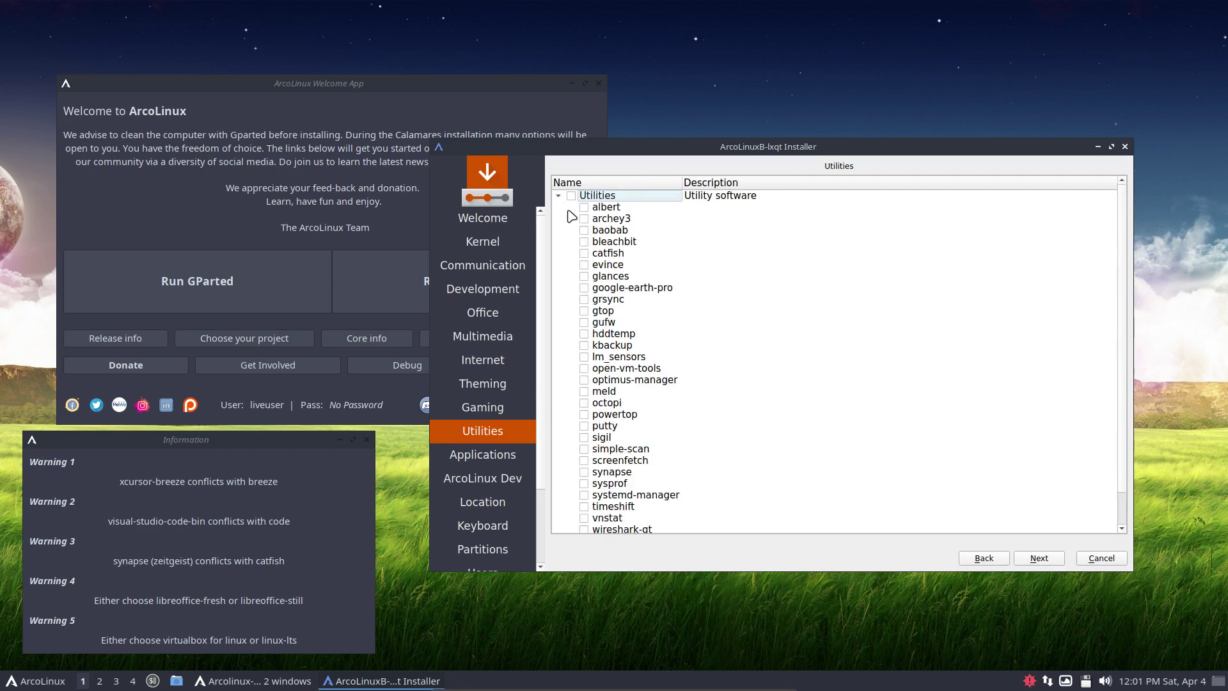
scroll(618, 403, down, 1)
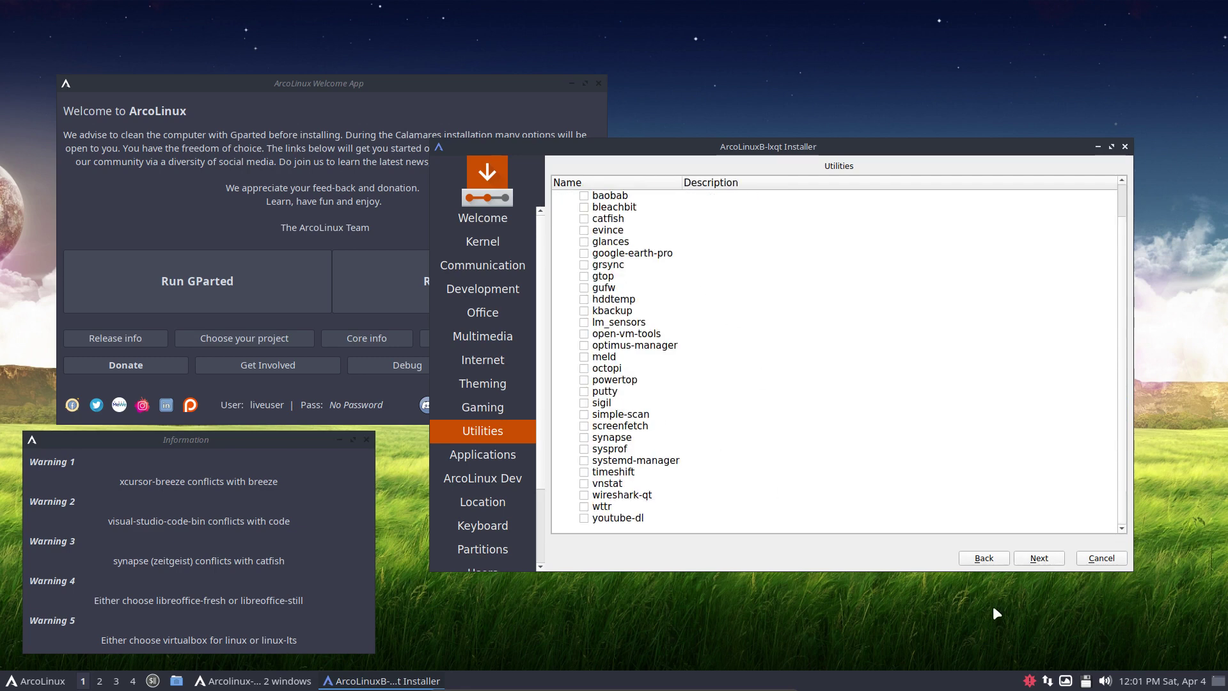
click(1039, 561)
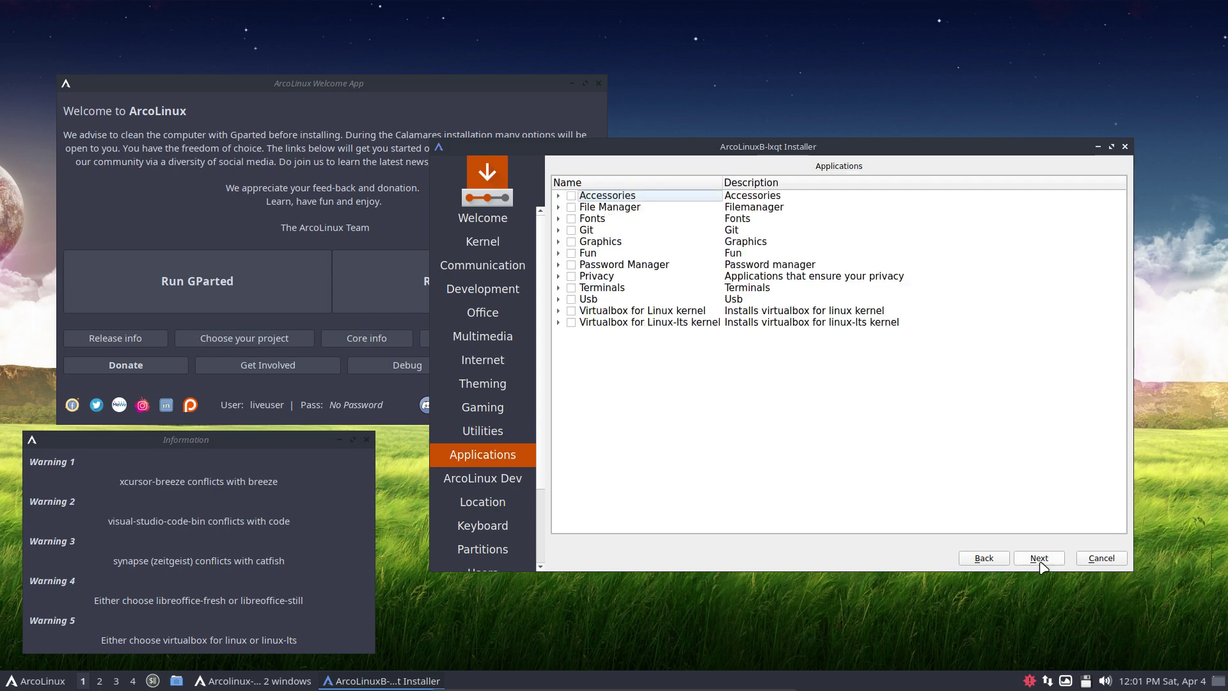
click(558, 230)
click(559, 299)
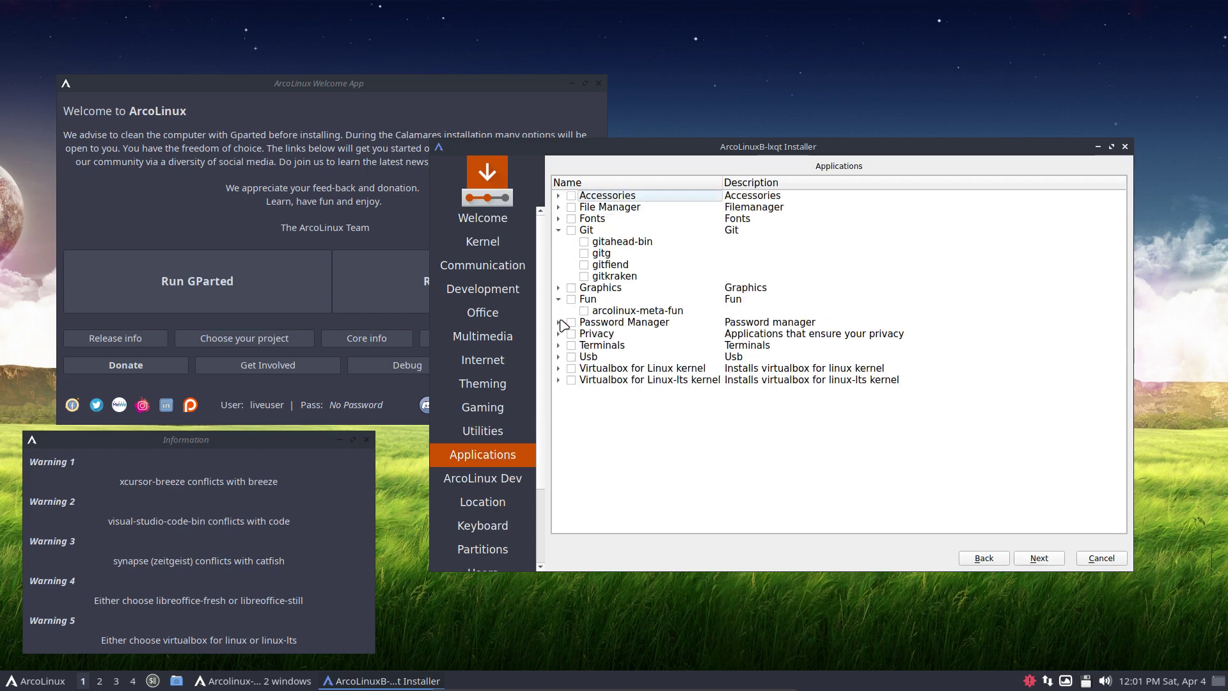
click(558, 323)
click(559, 392)
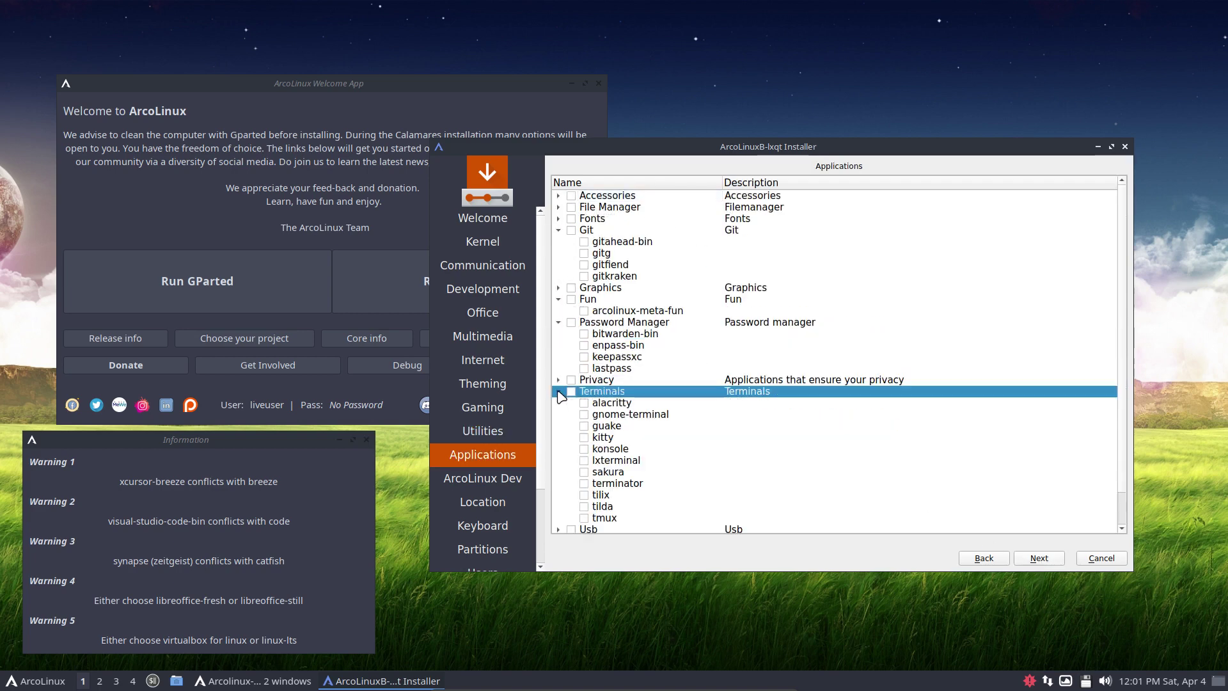
scroll(611, 446, down, 1)
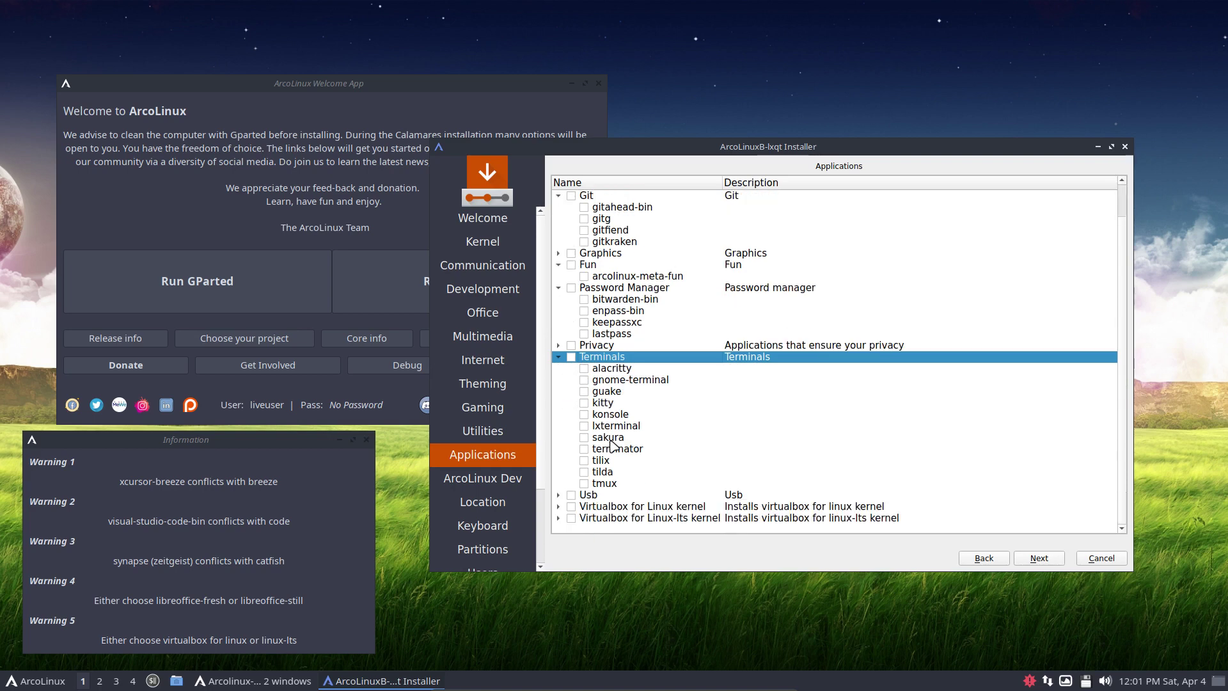
Expand ArcoLinux Dev, select all its packages, then deselect them again
click(1040, 560)
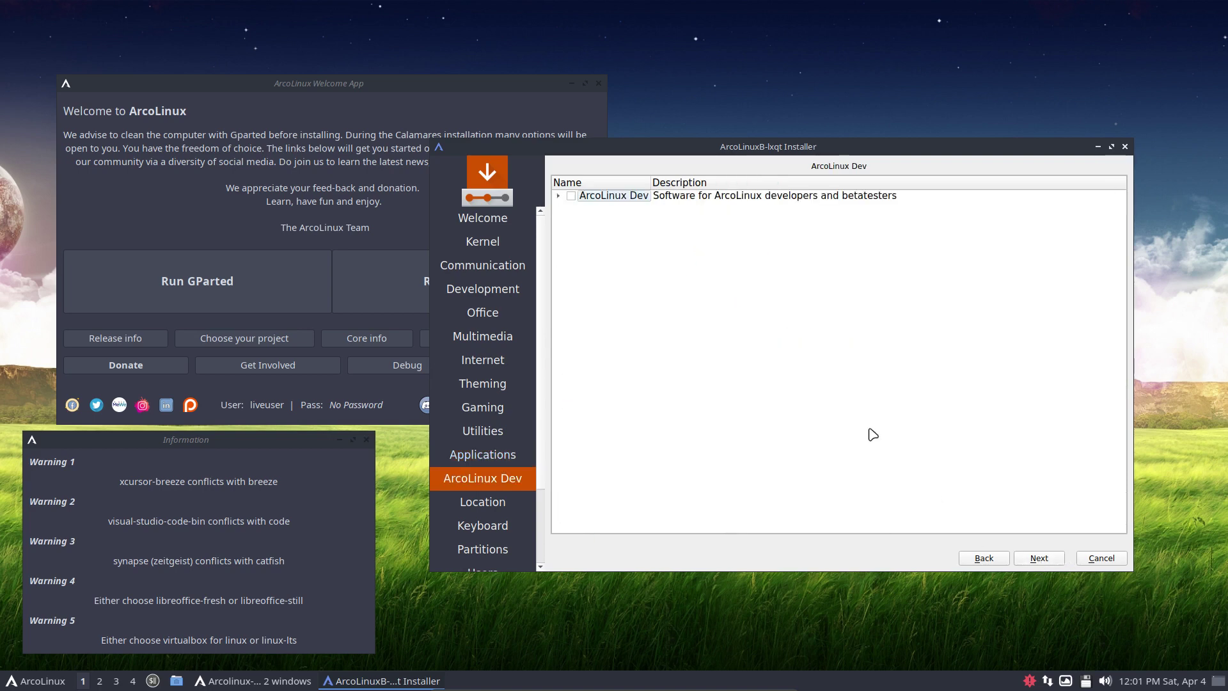
click(559, 196)
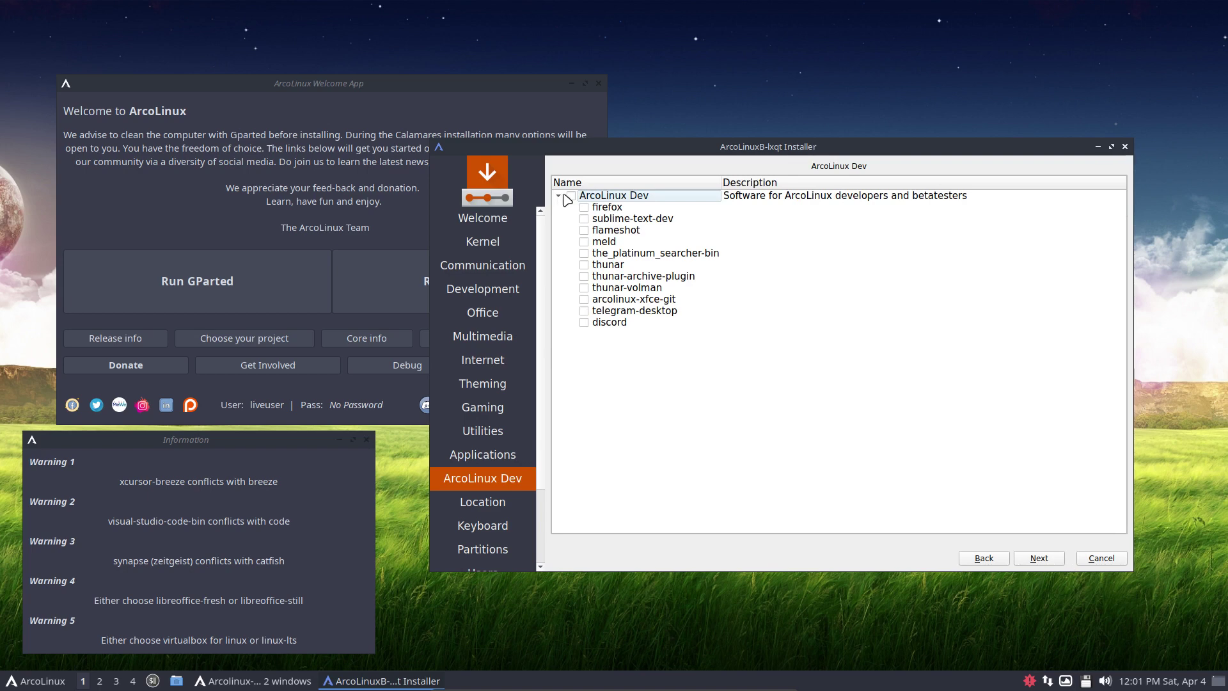
click(571, 196)
click(576, 197)
Accept the Europe/Brussels location and the default keyboard layout
click(1040, 558)
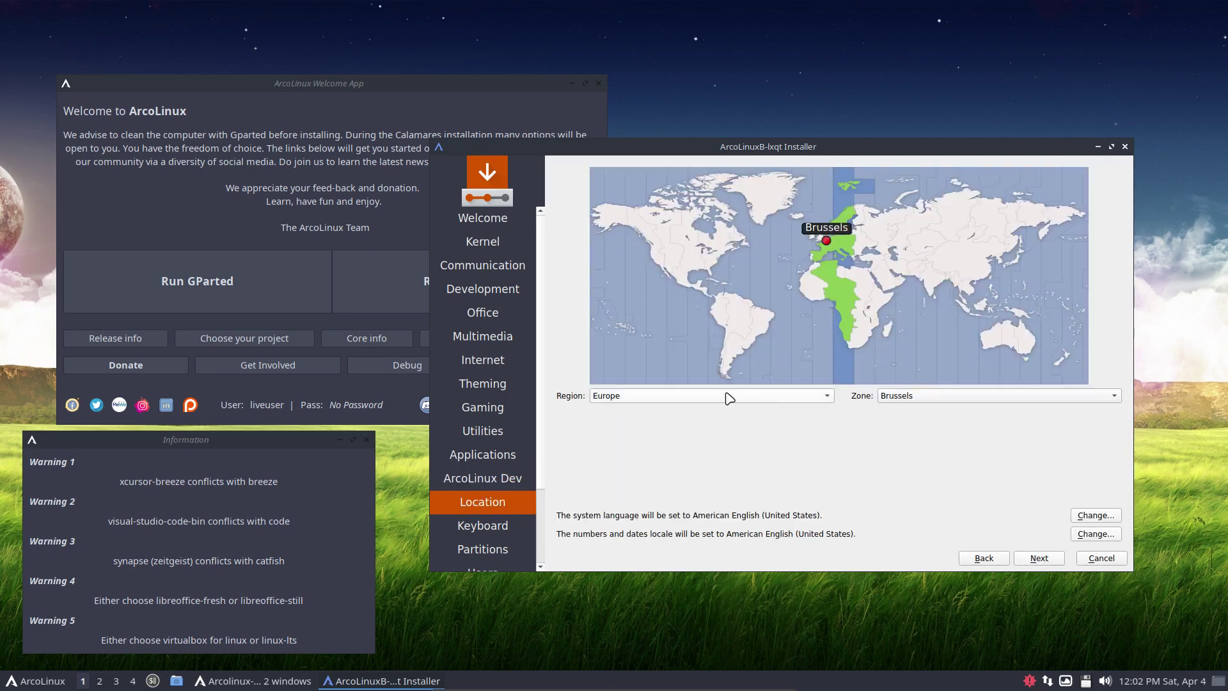
click(1037, 559)
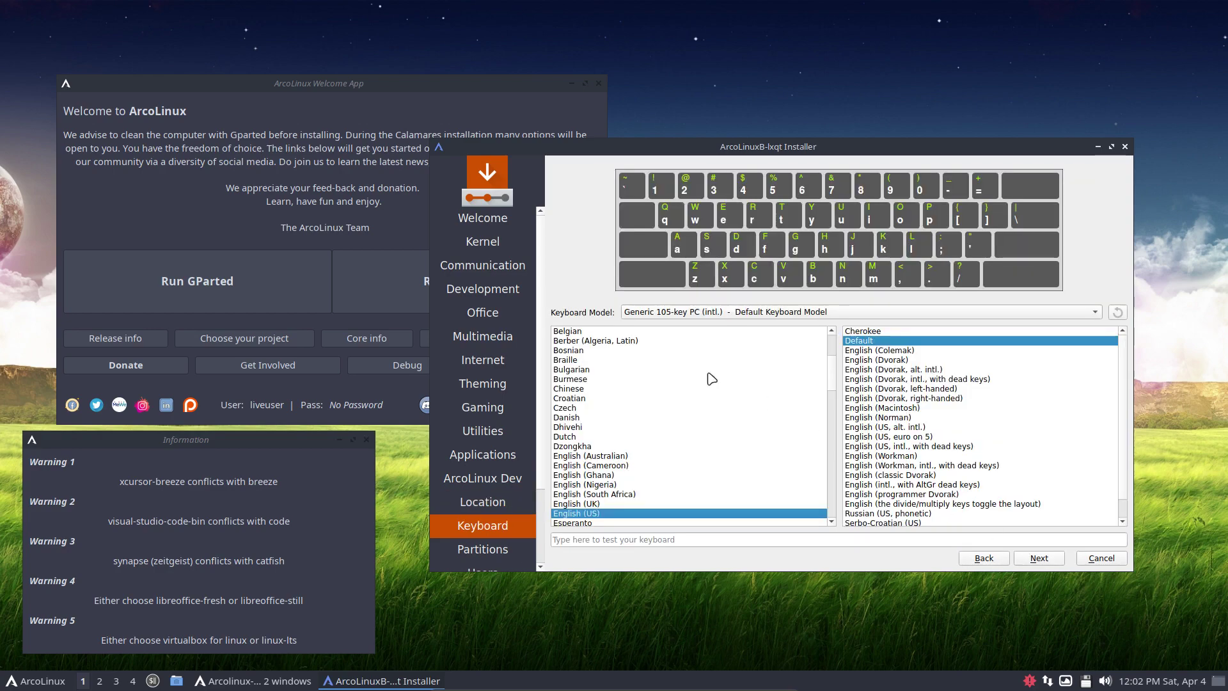
click(1027, 562)
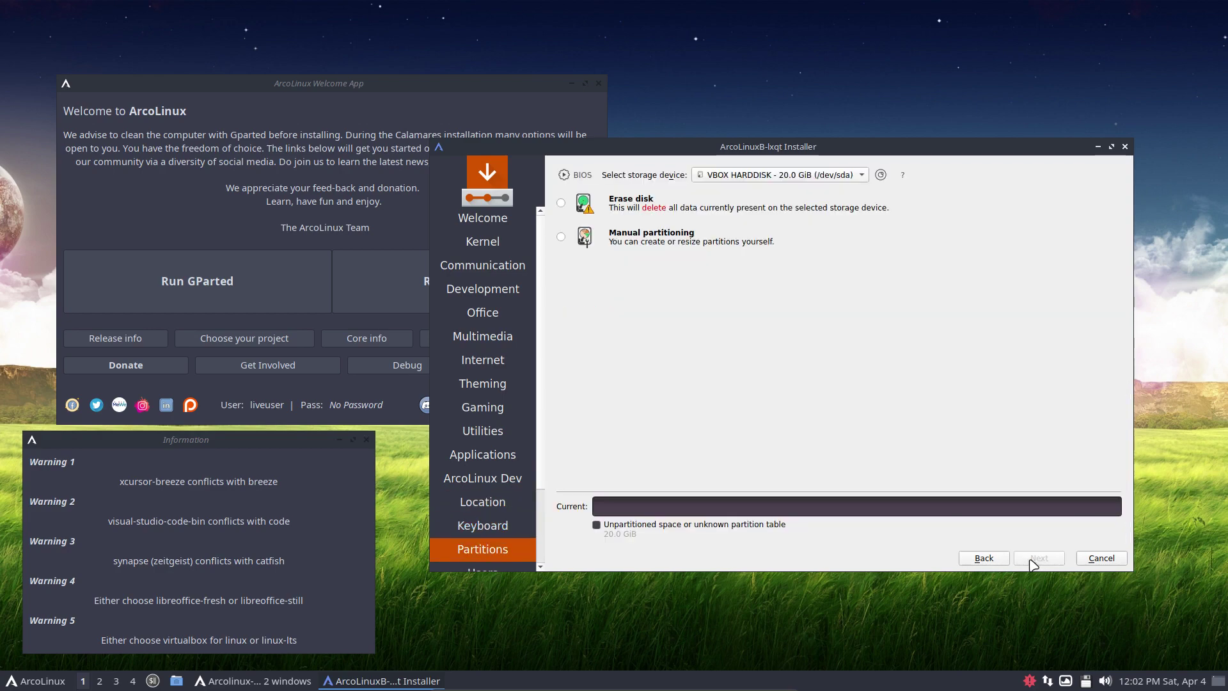
Choose Erase disk with No Swap and encryption left off
click(665, 210)
click(651, 239)
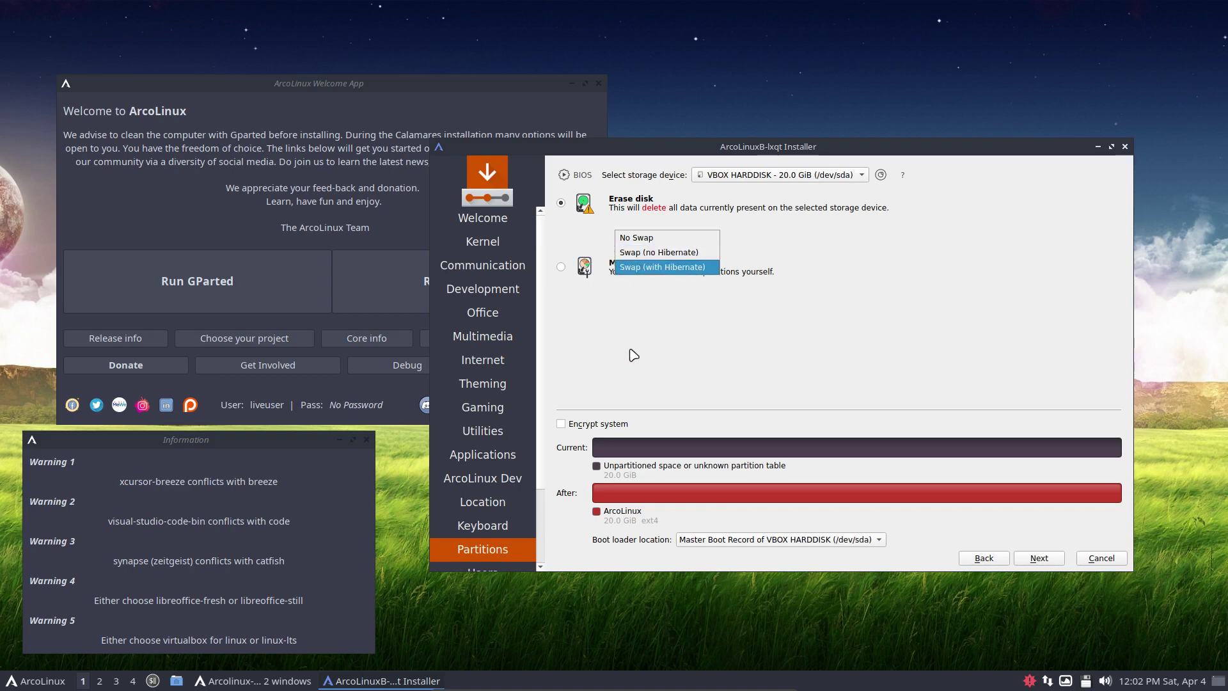
click(632, 364)
click(576, 425)
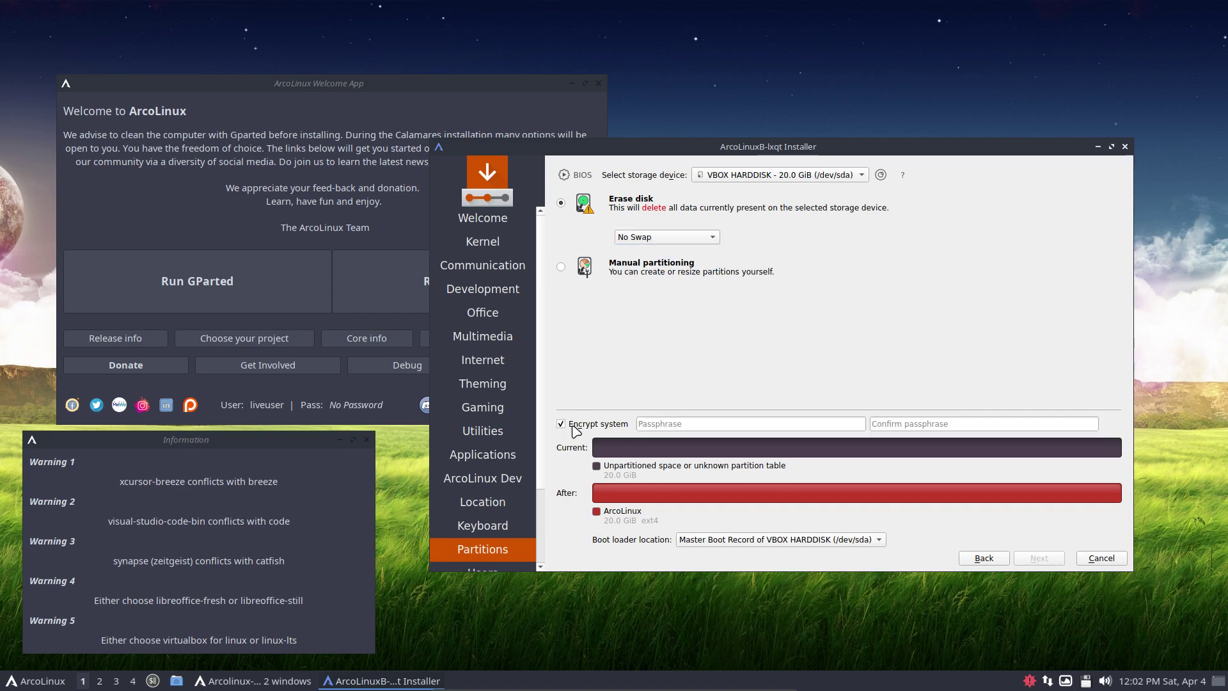
click(576, 426)
click(638, 238)
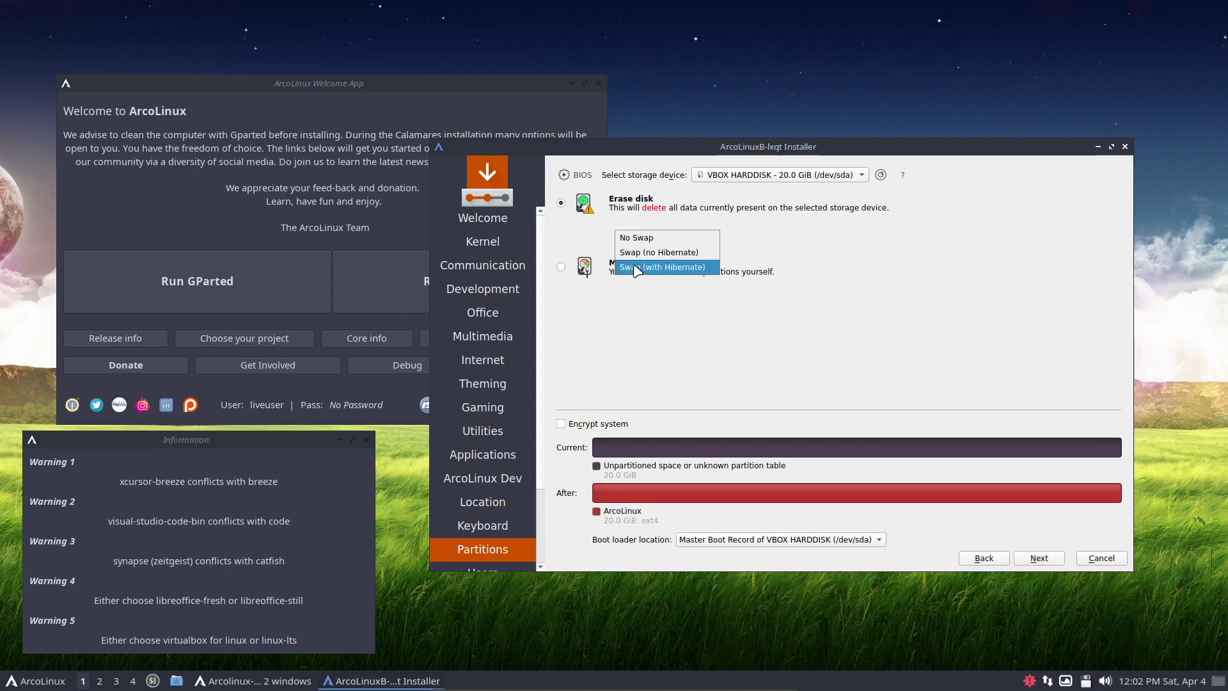
click(635, 317)
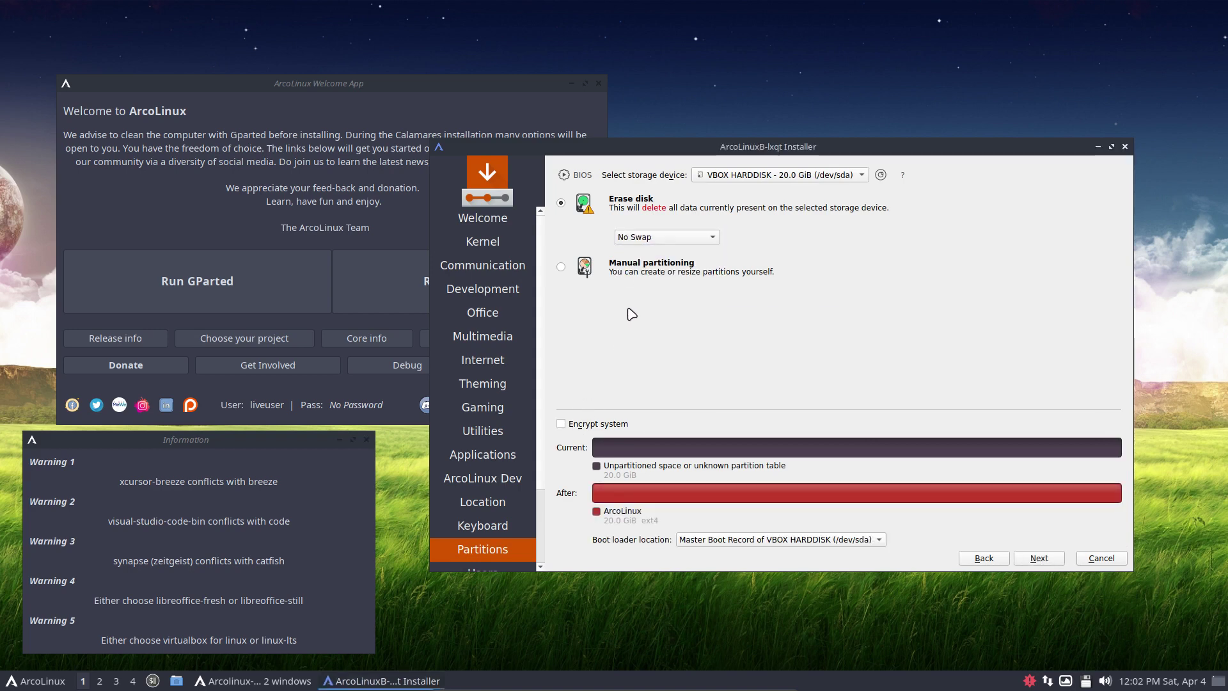
click(562, 268)
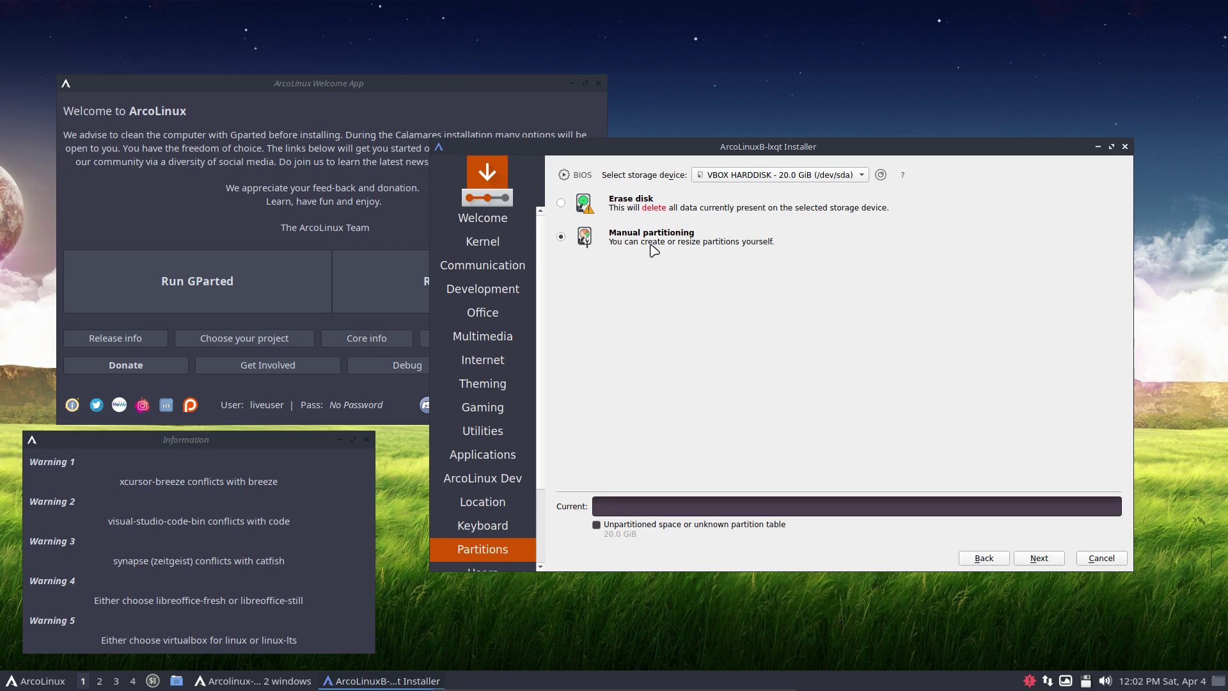
click(625, 205)
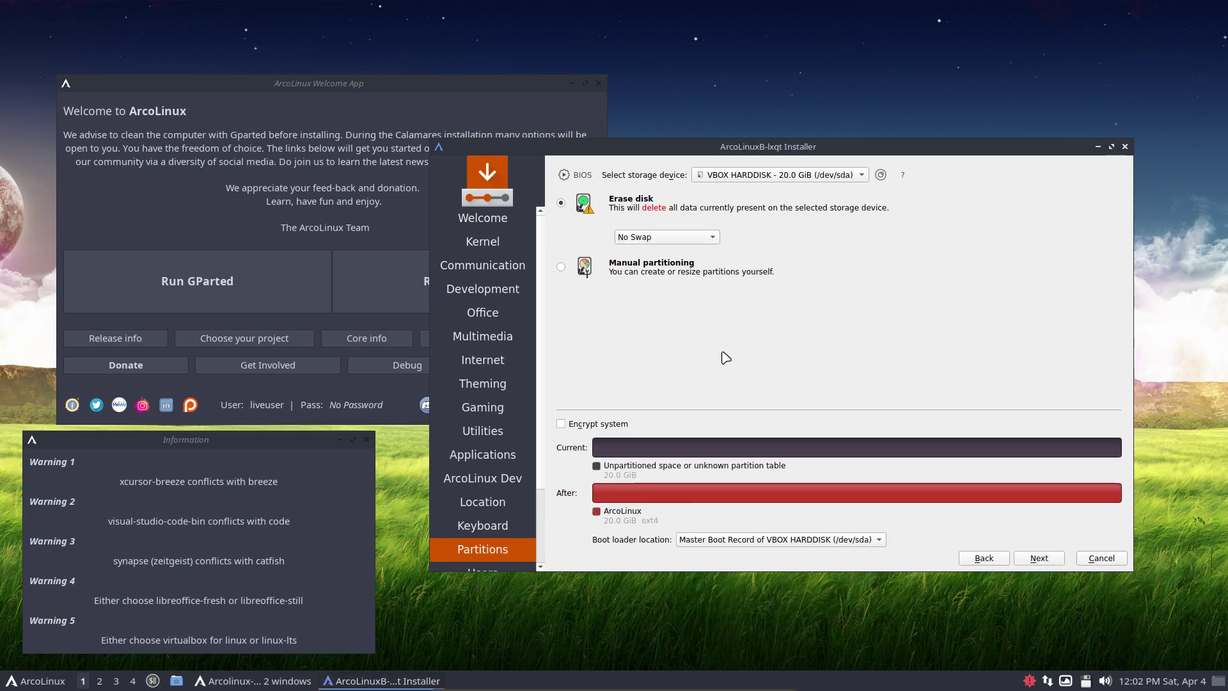
Enter the user's name, login and password, enable auto-login, and proceed to Summary
click(1055, 561)
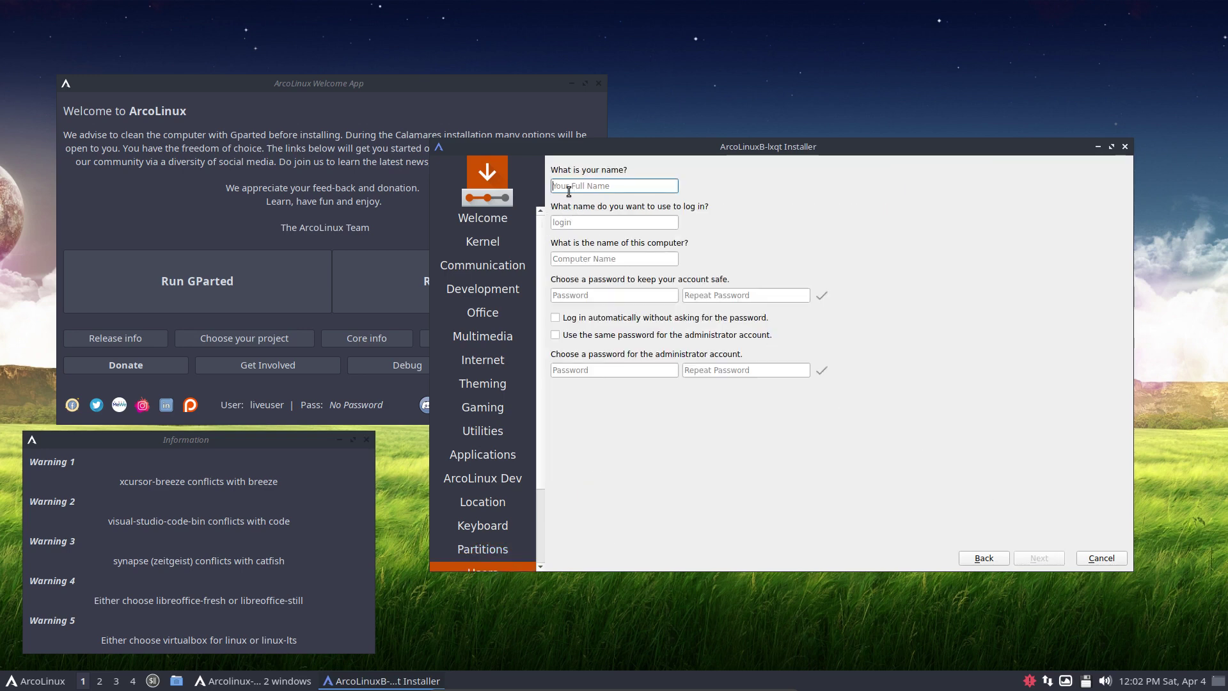
key(Tab)
key(Tab)
key(Tab)
key(Tab)
key(Tab)
key(Tab)
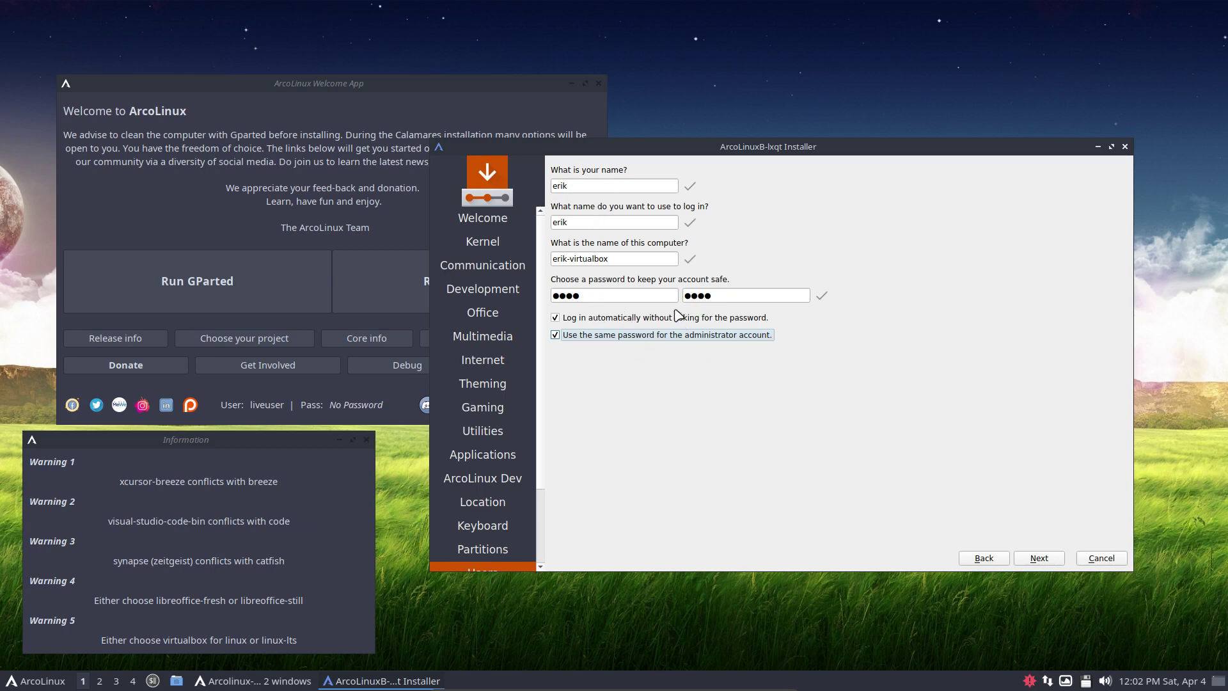
click(1043, 560)
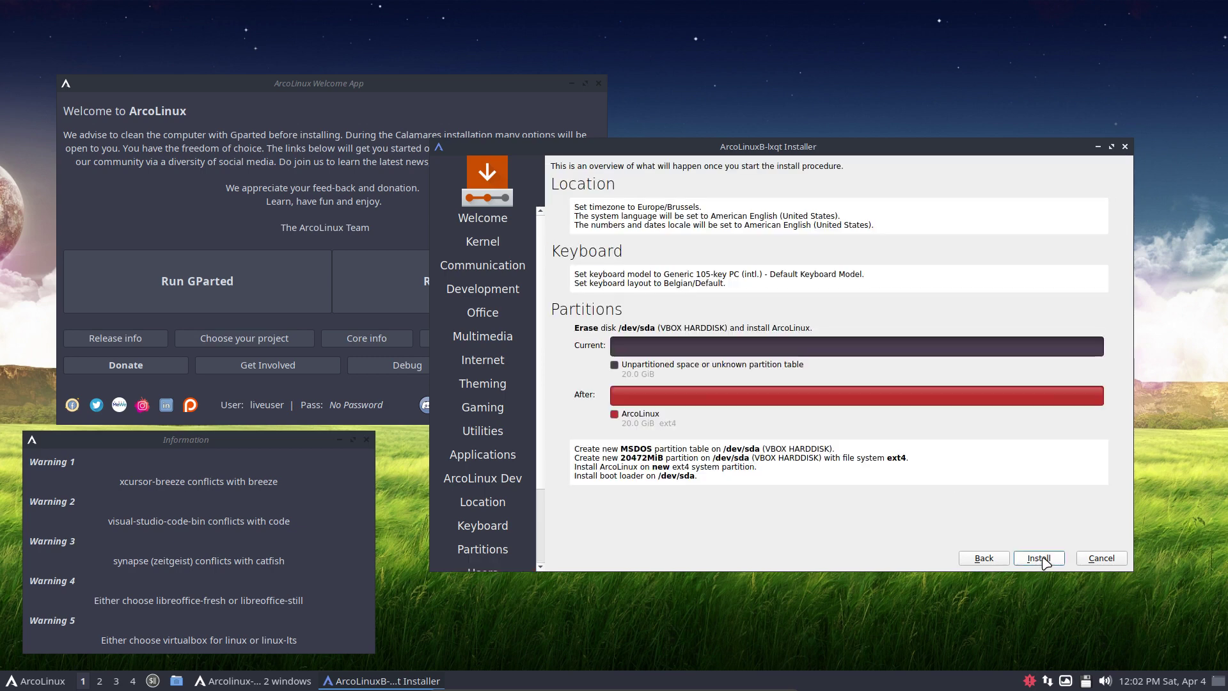
Start the installation and close the ArcoLinux Welcome App
click(1039, 559)
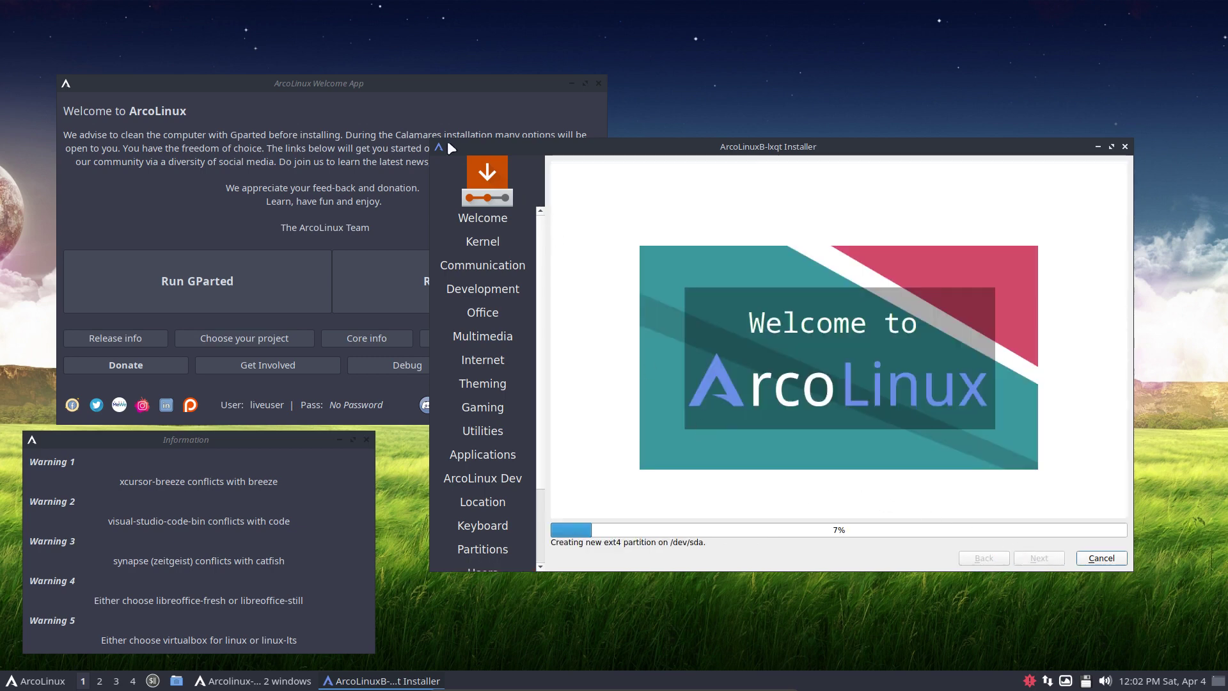
click(544, 102)
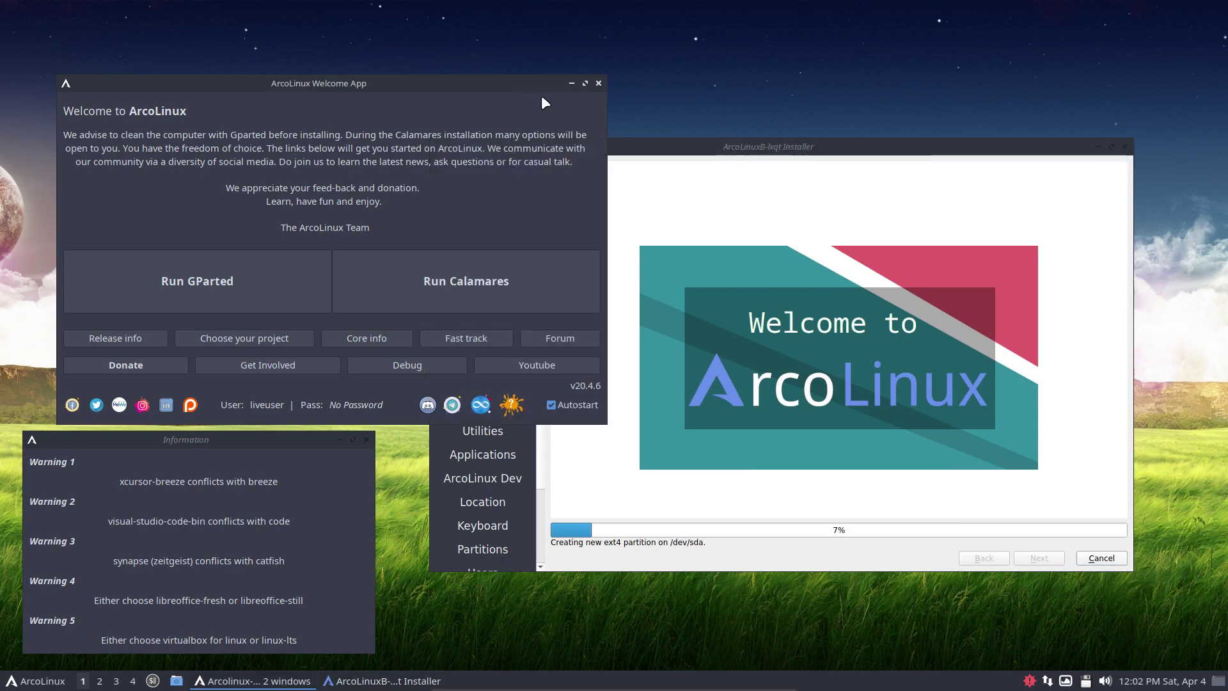
click(599, 84)
Open the LXQt application menu and dismiss it
click(35, 681)
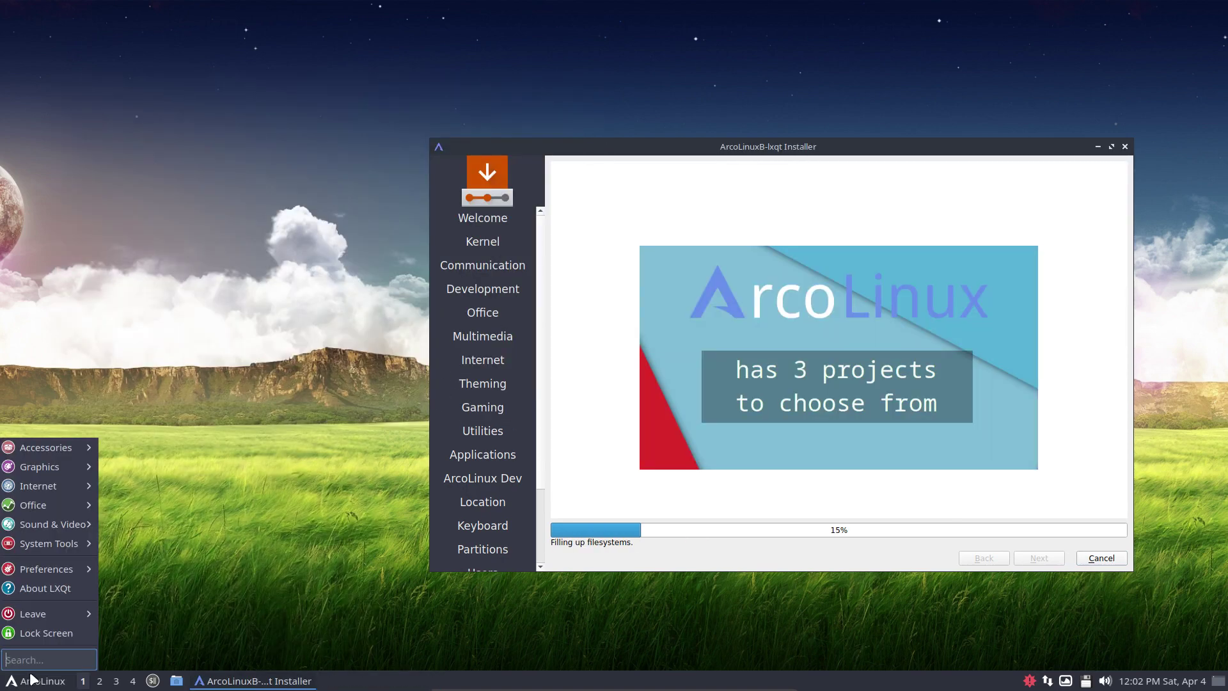
mouse_move(53, 448)
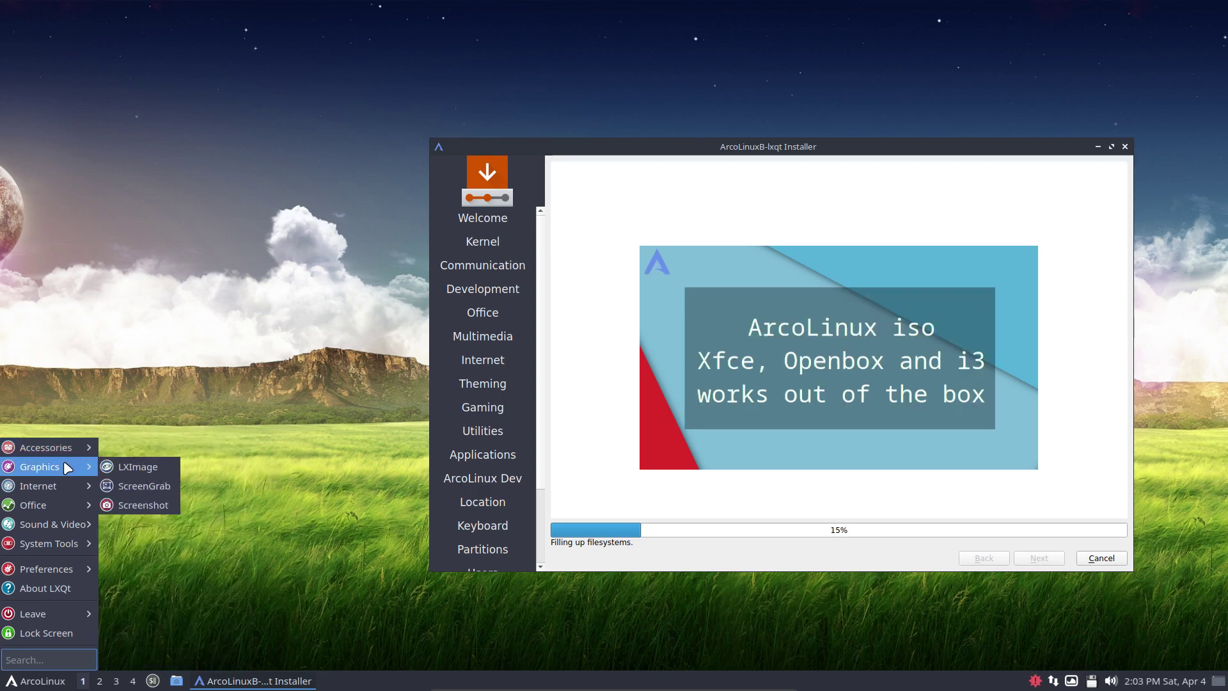
click(342, 336)
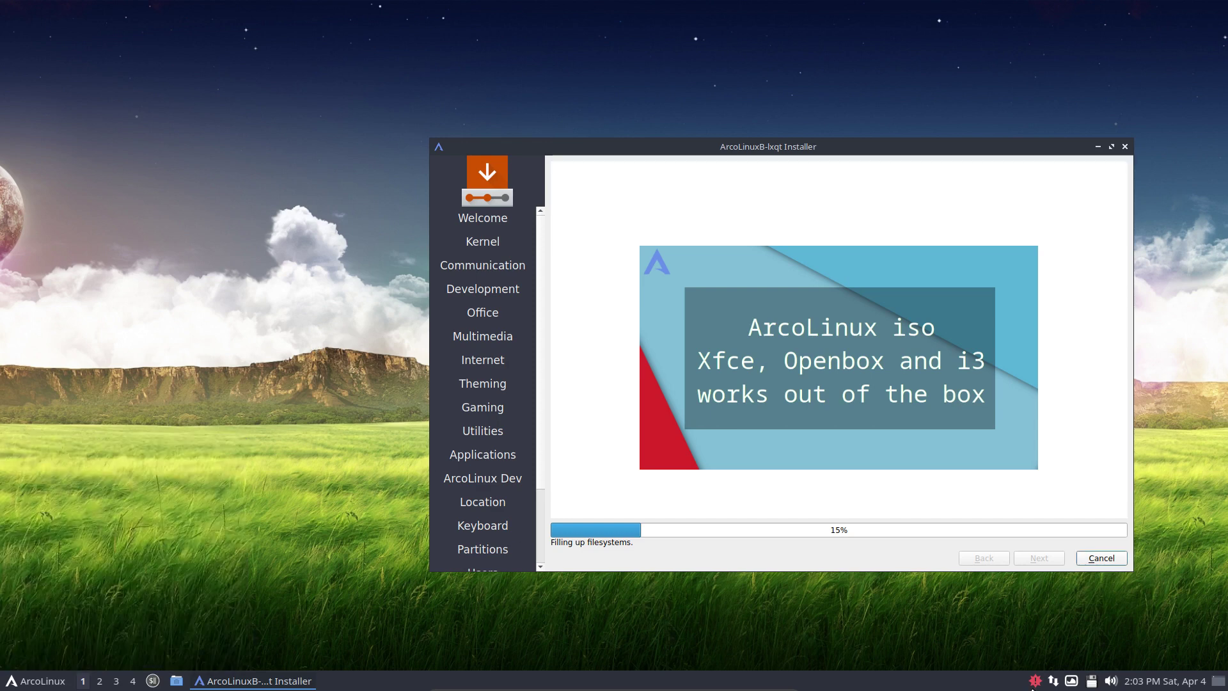
Move the installer window further left while filesystems are being filled
mouse_move(1037, 684)
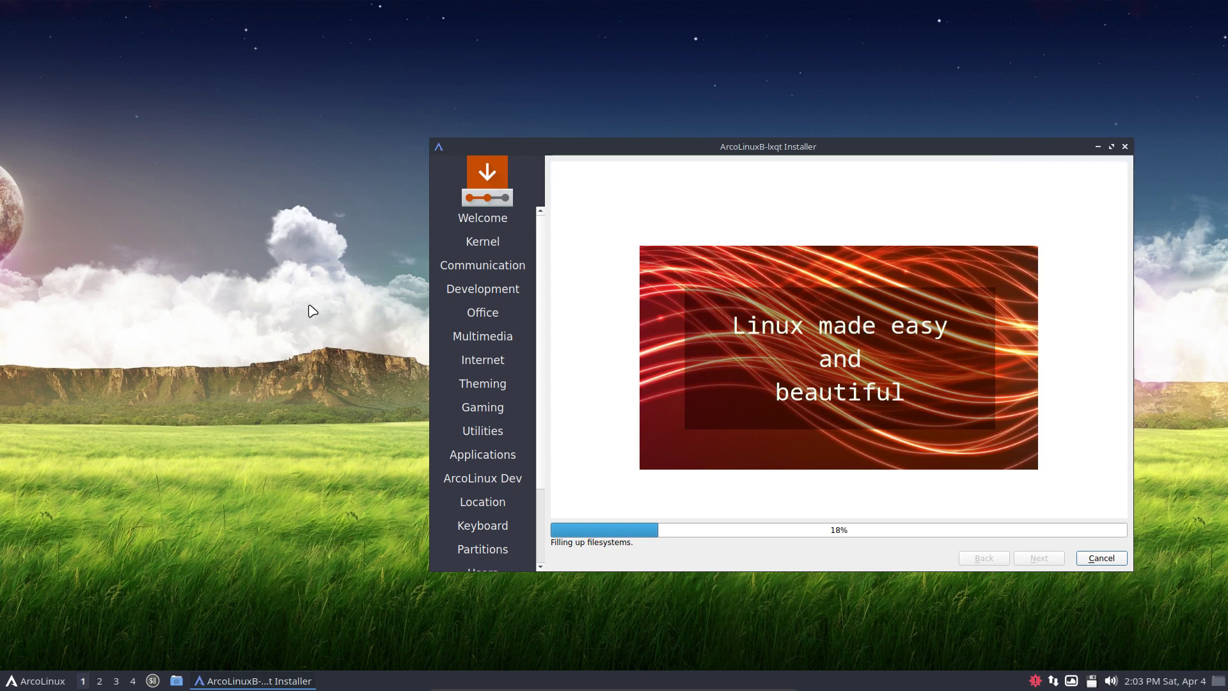
drag(880, 144, 698, 92)
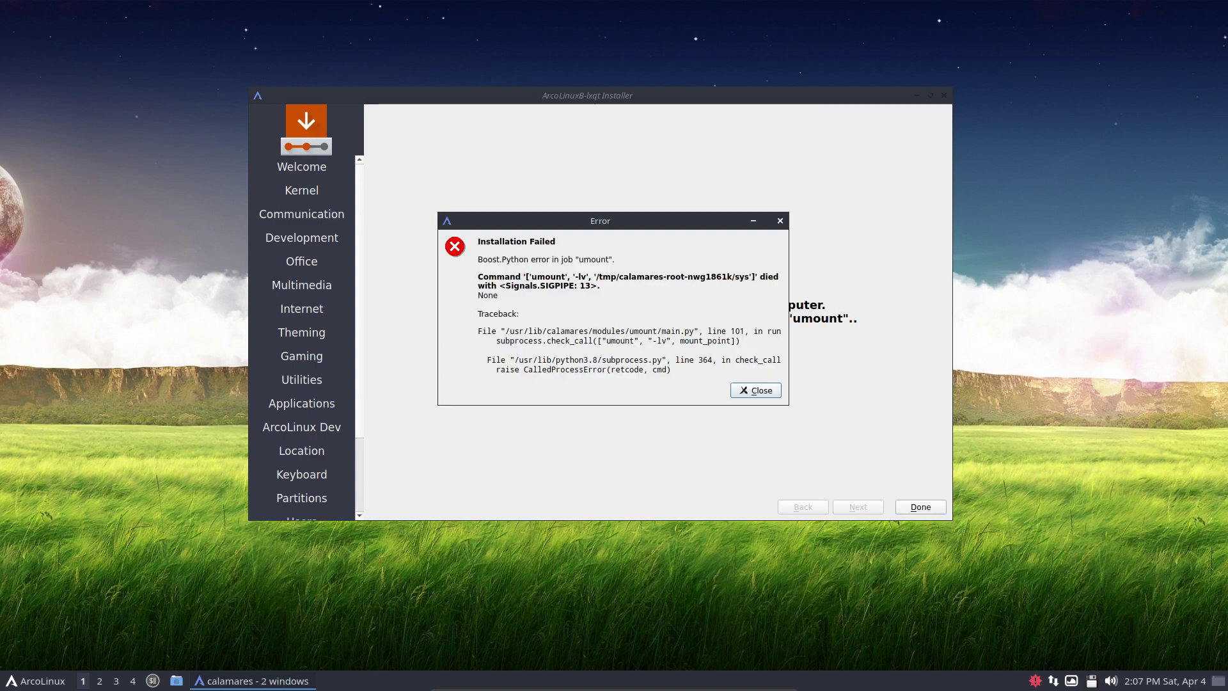
Nudge the Installation Failed error dialog slightly to the right
mouse_move(630, 218)
mouse_down()
mouse_move(677, 205)
mouse_move(647, 223)
mouse_up()
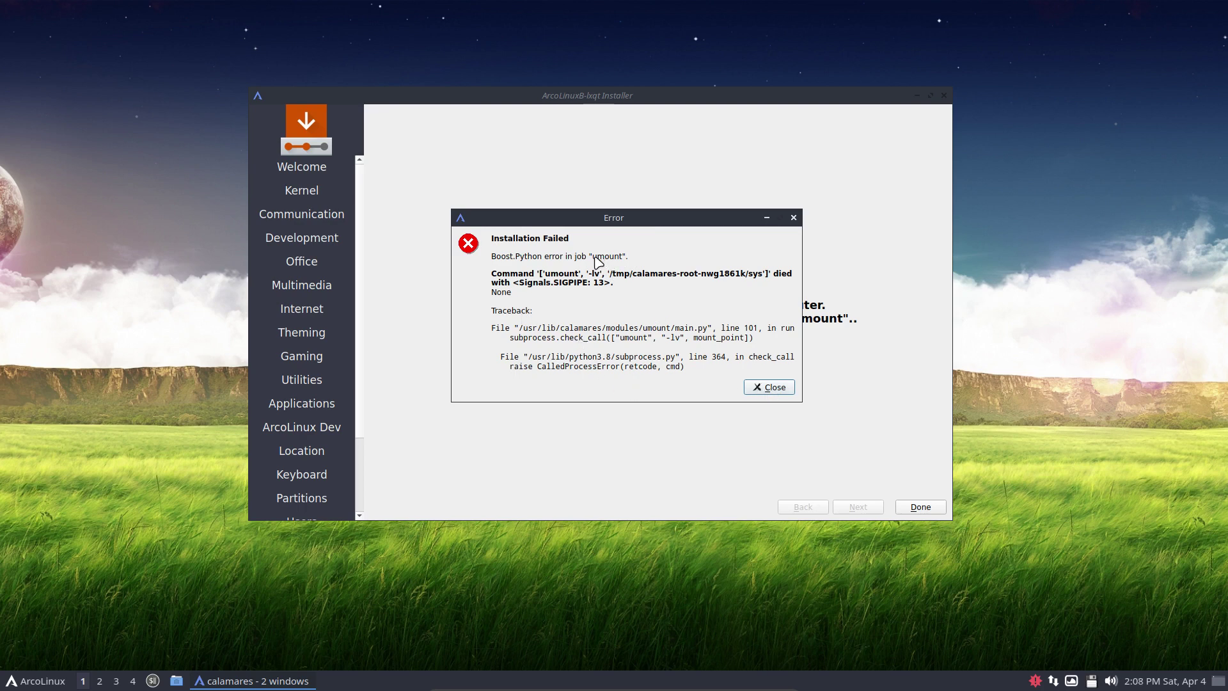
Dismiss the installation error to close the installer, then bring up the menu's Leave power options
click(769, 387)
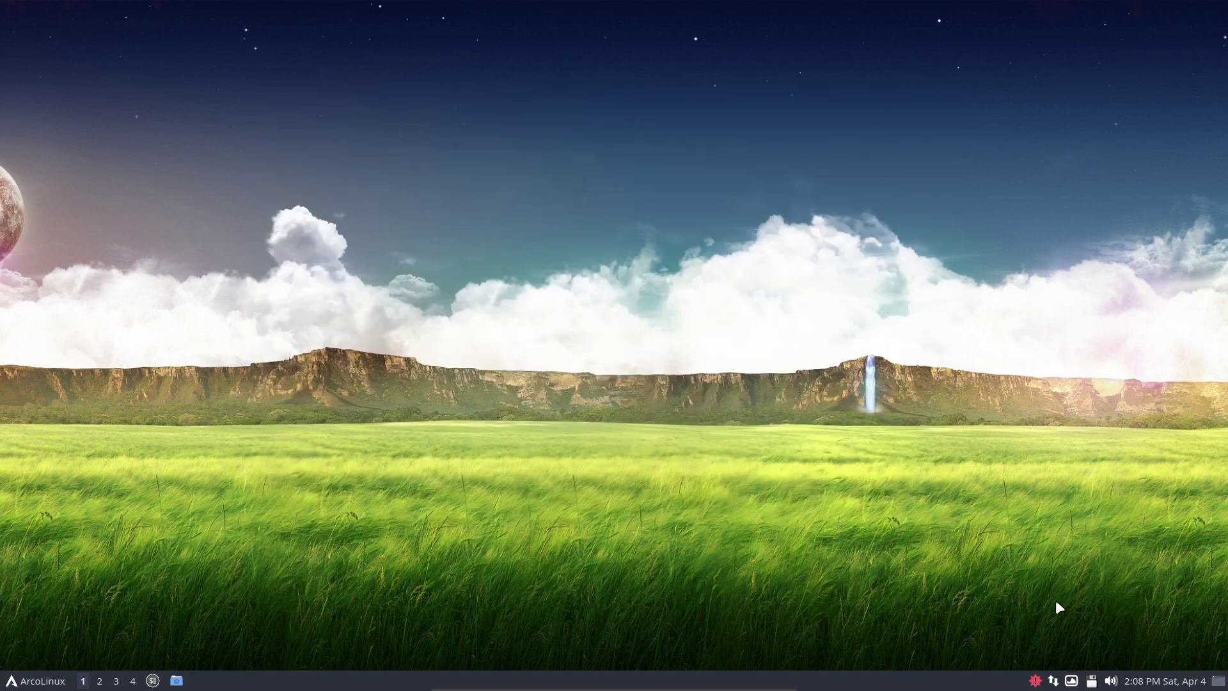
click(29, 681)
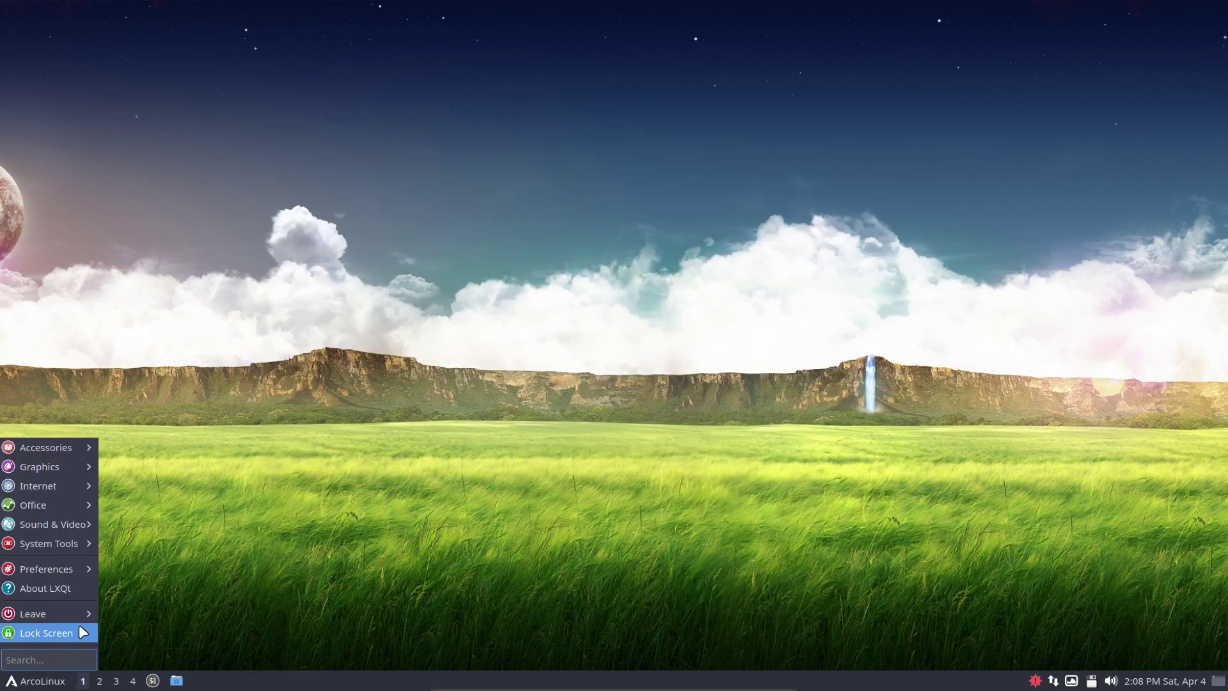
mouse_move(82, 614)
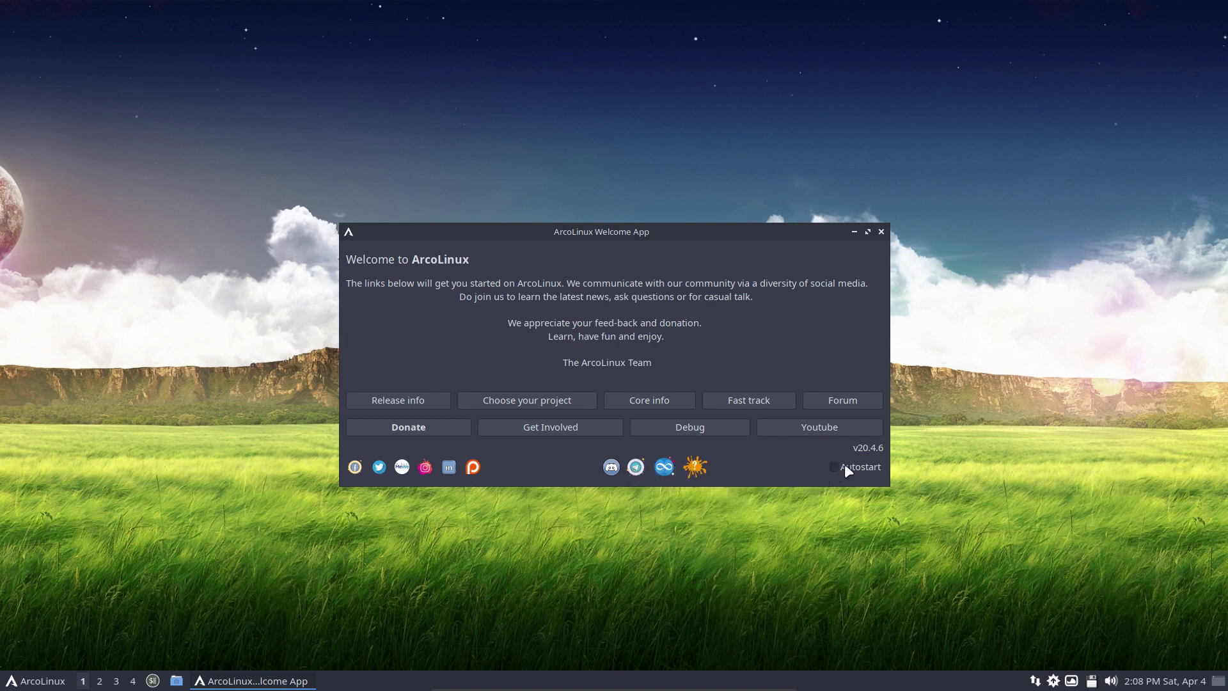
click(881, 231)
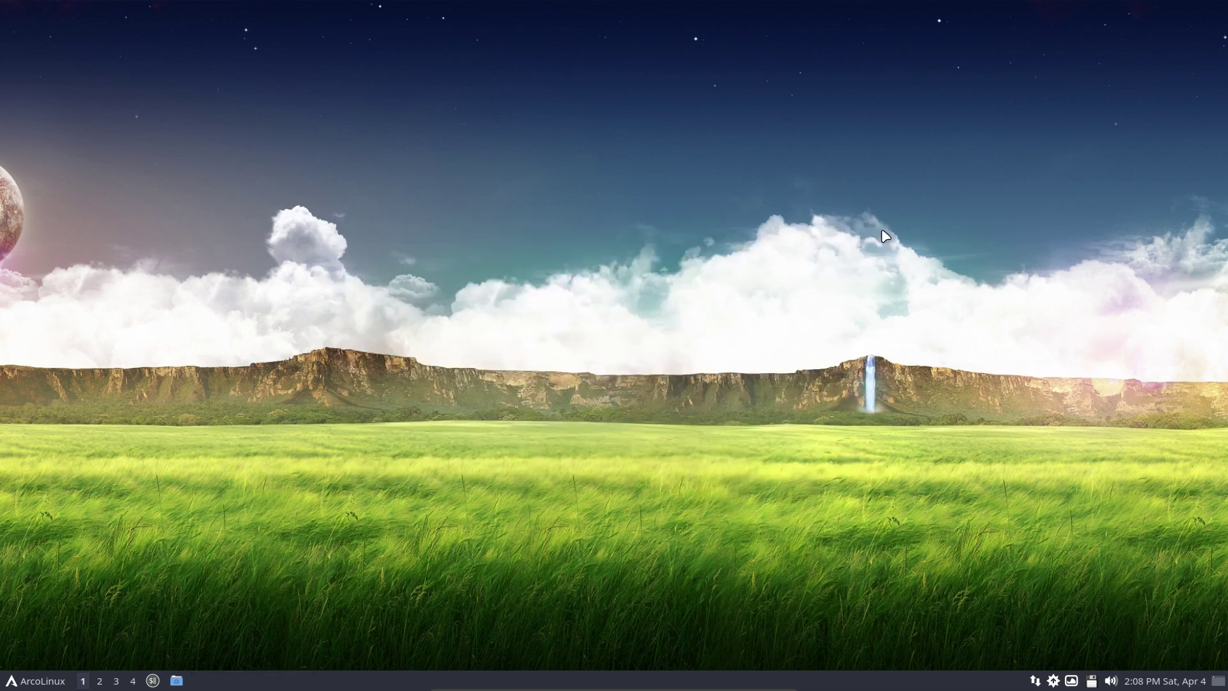
key(F12)
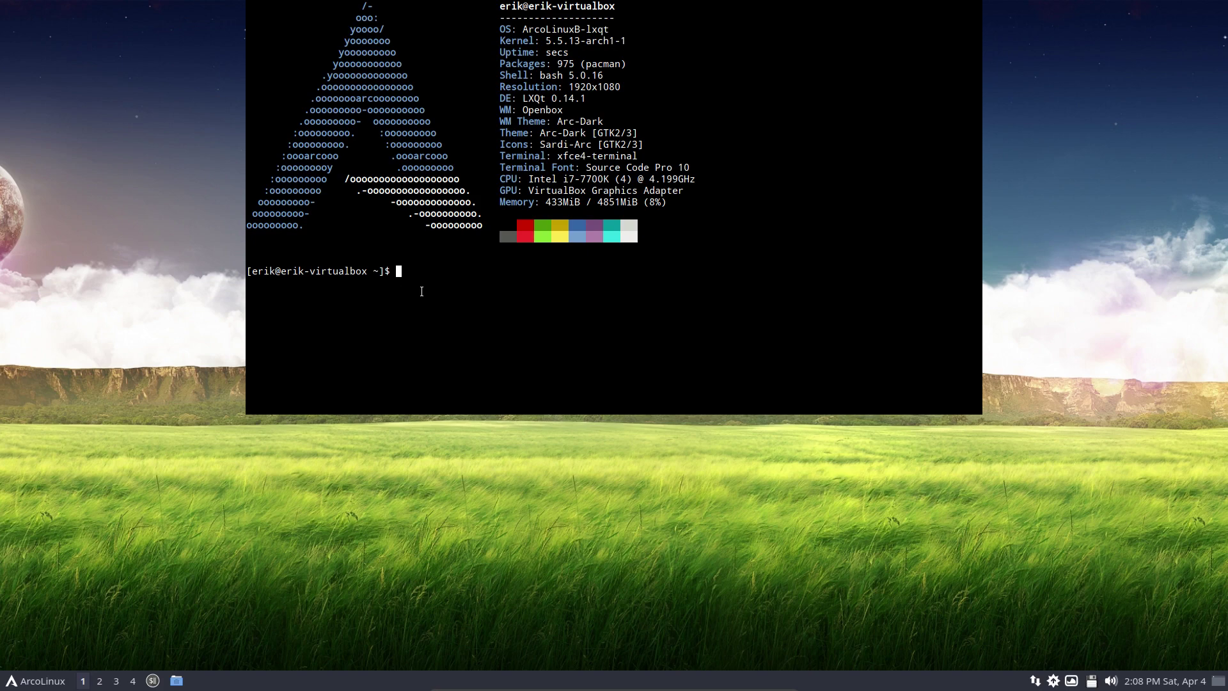
key(F12)
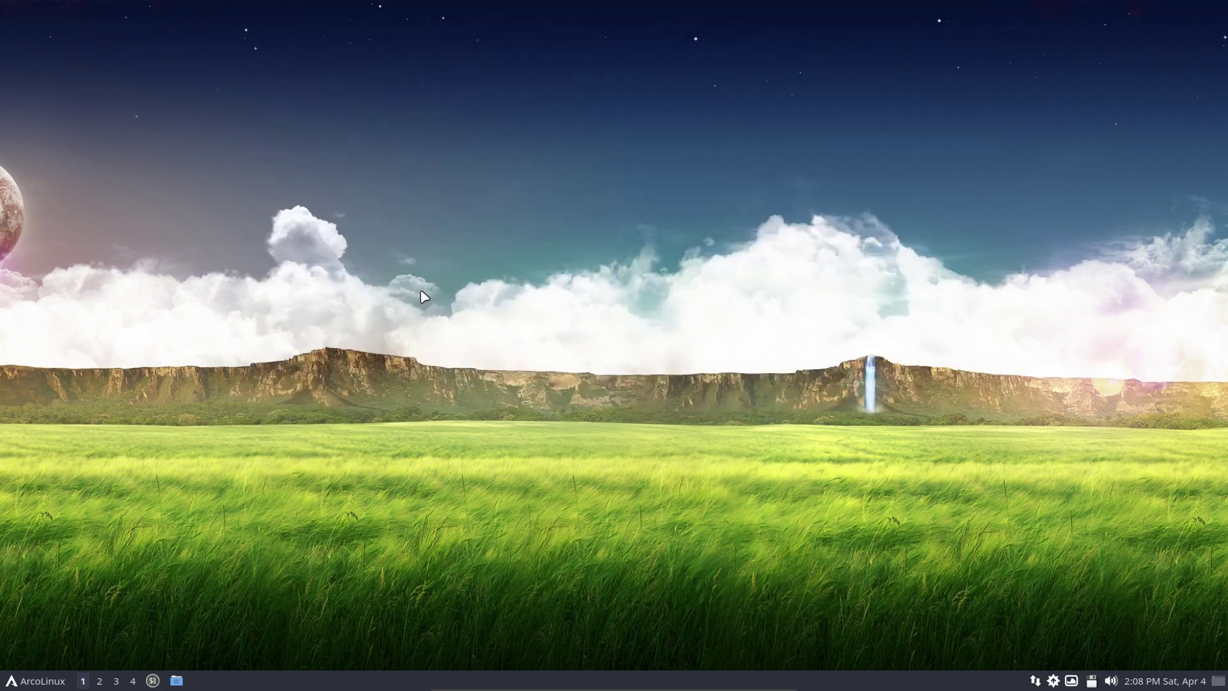
Launch Firefox maximized and browse to the LXQT ARTICLES category page on arcolinuxd.com
click(35, 681)
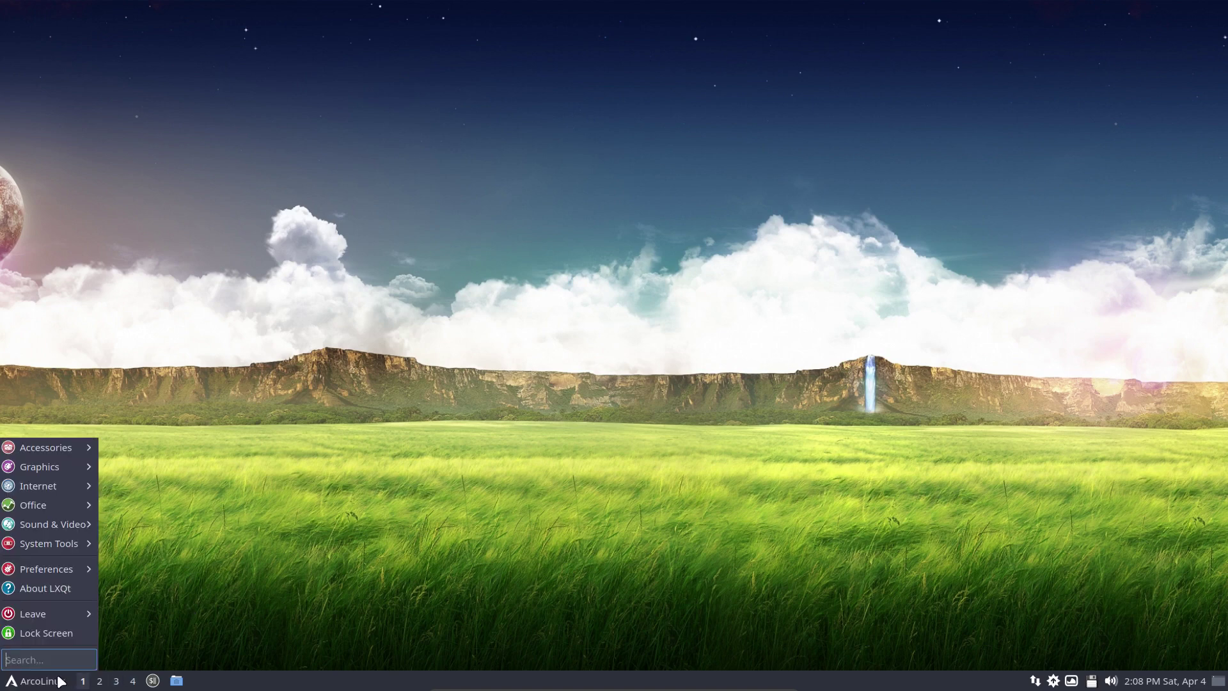
click(243, 477)
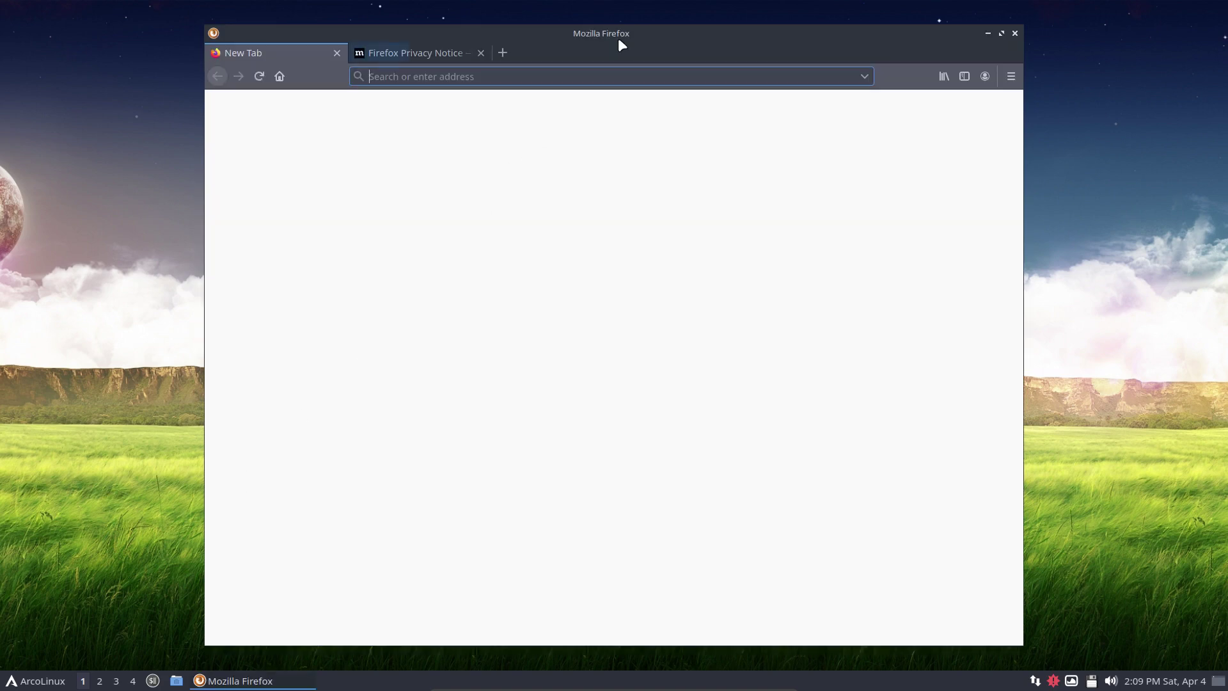
double_click(623, 32)
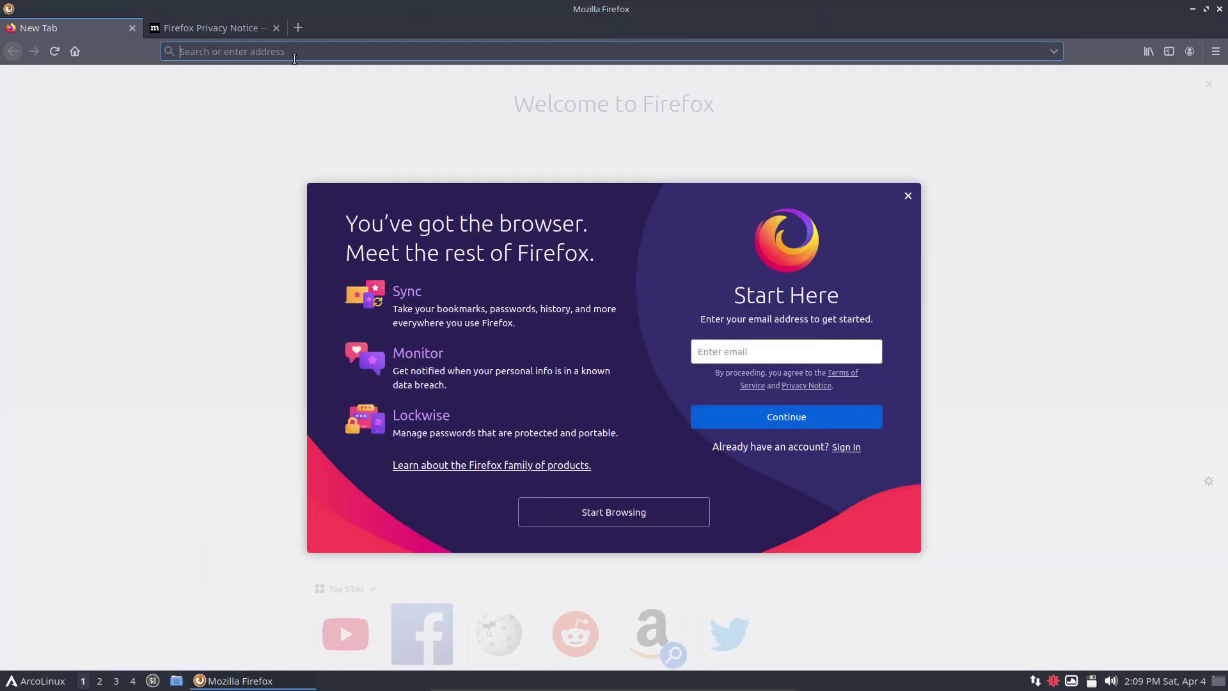
text(arcolinux)
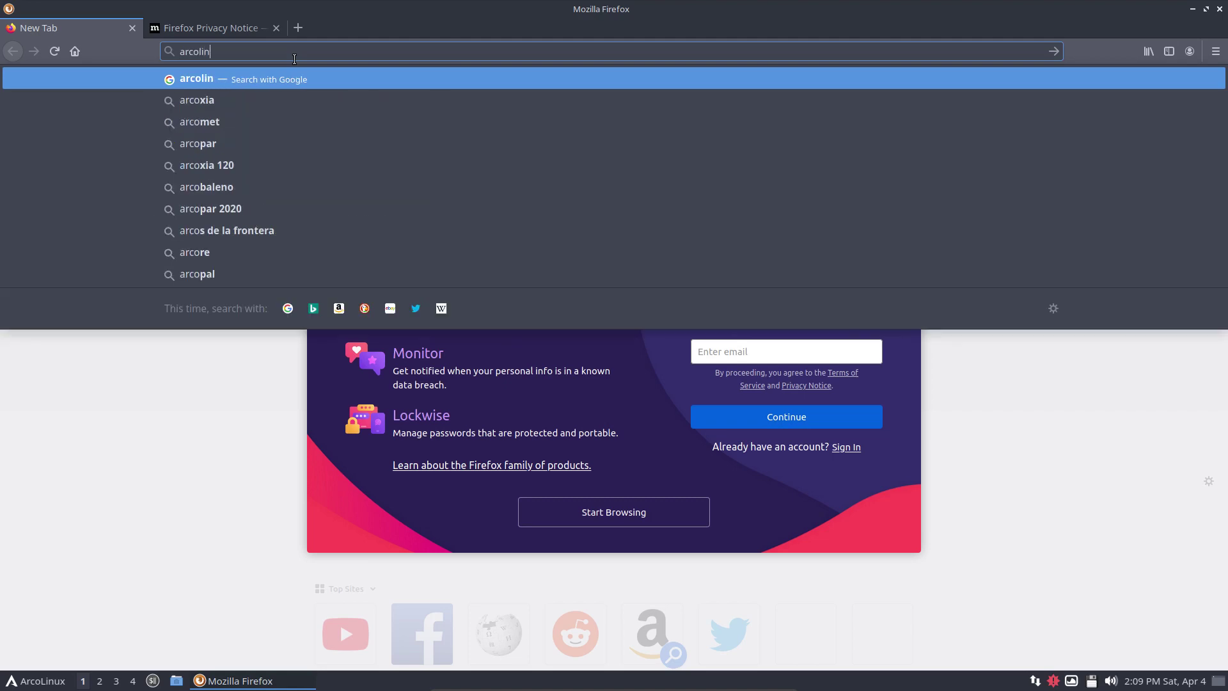
text(d.com)
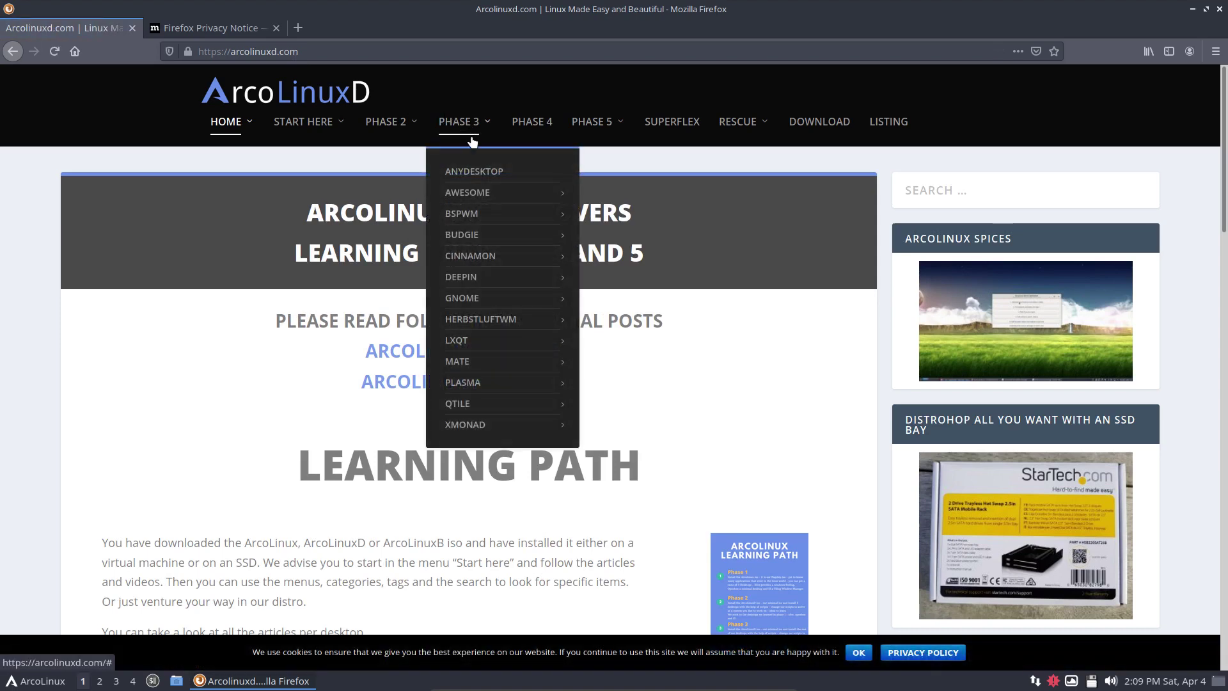
mouse_move(465, 340)
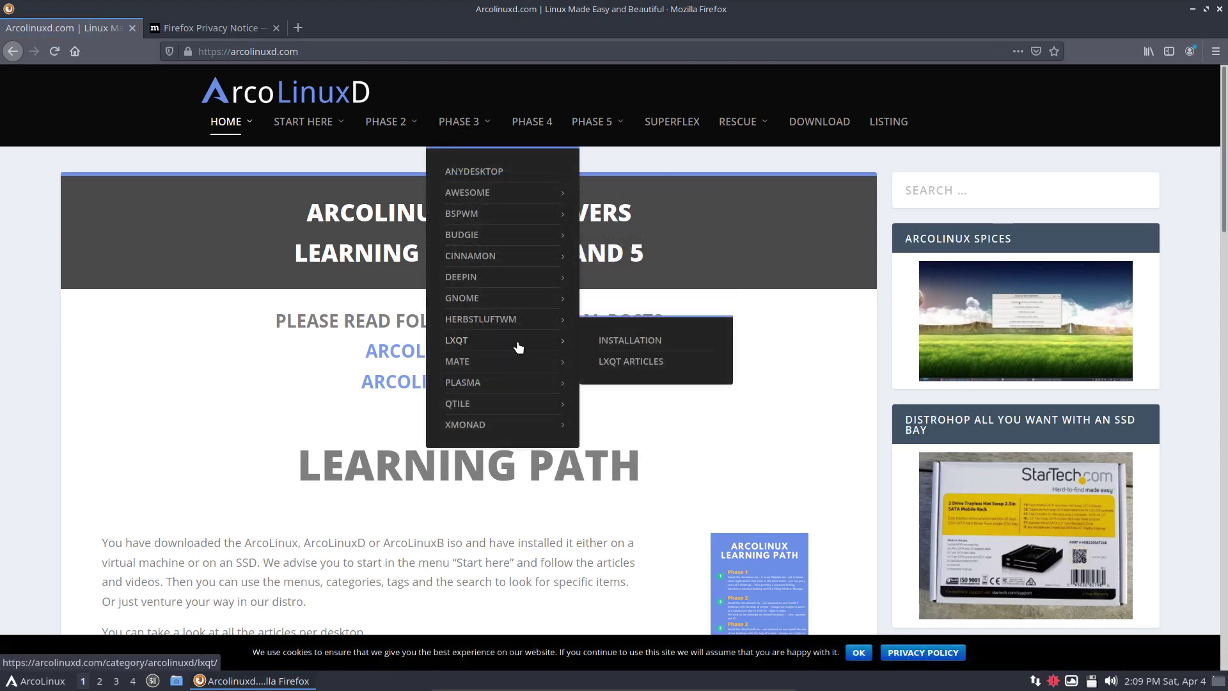
click(633, 361)
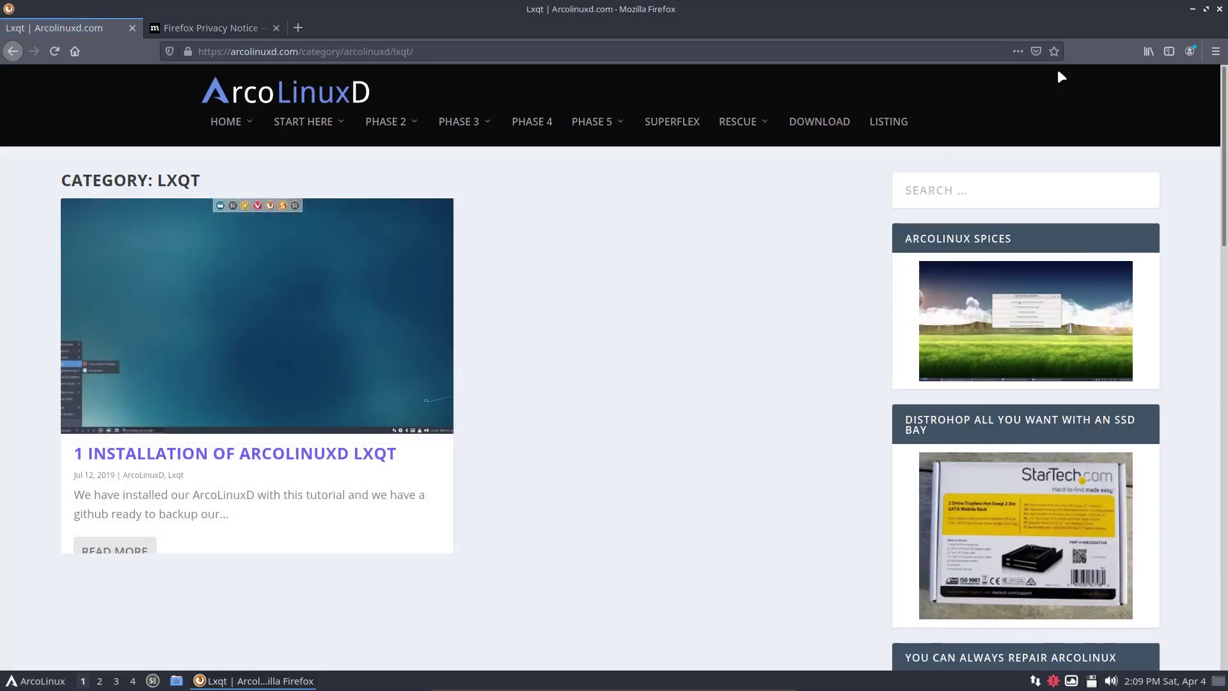
click(1192, 9)
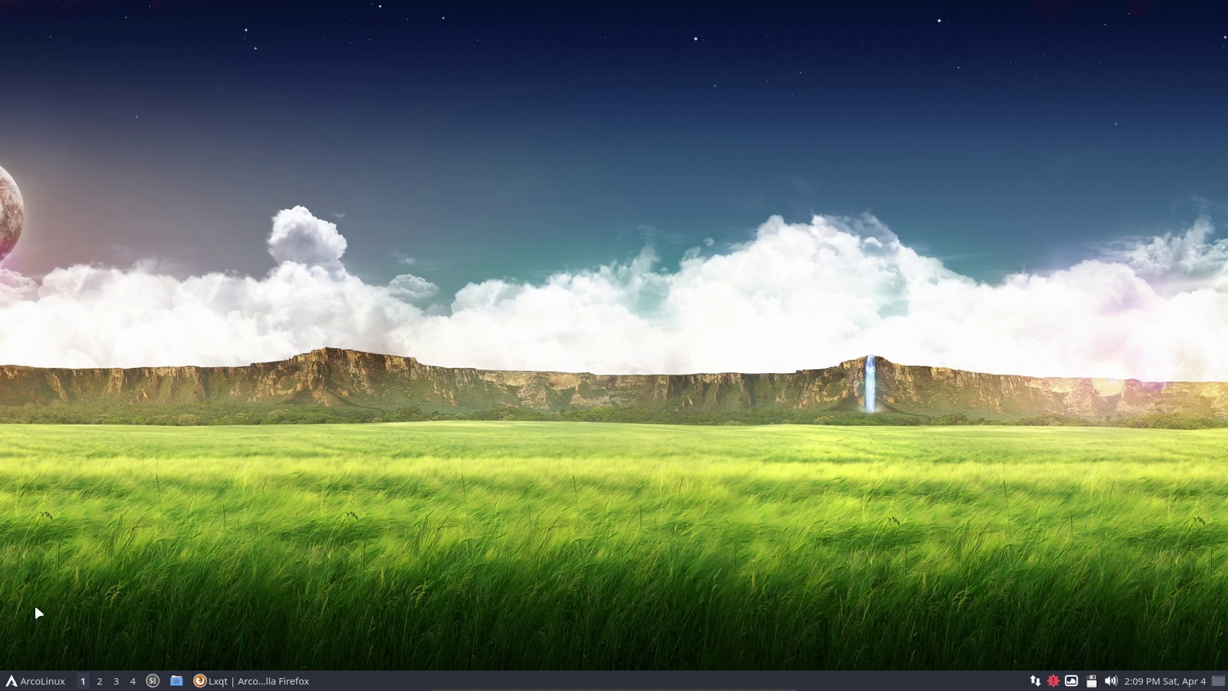
click(32, 682)
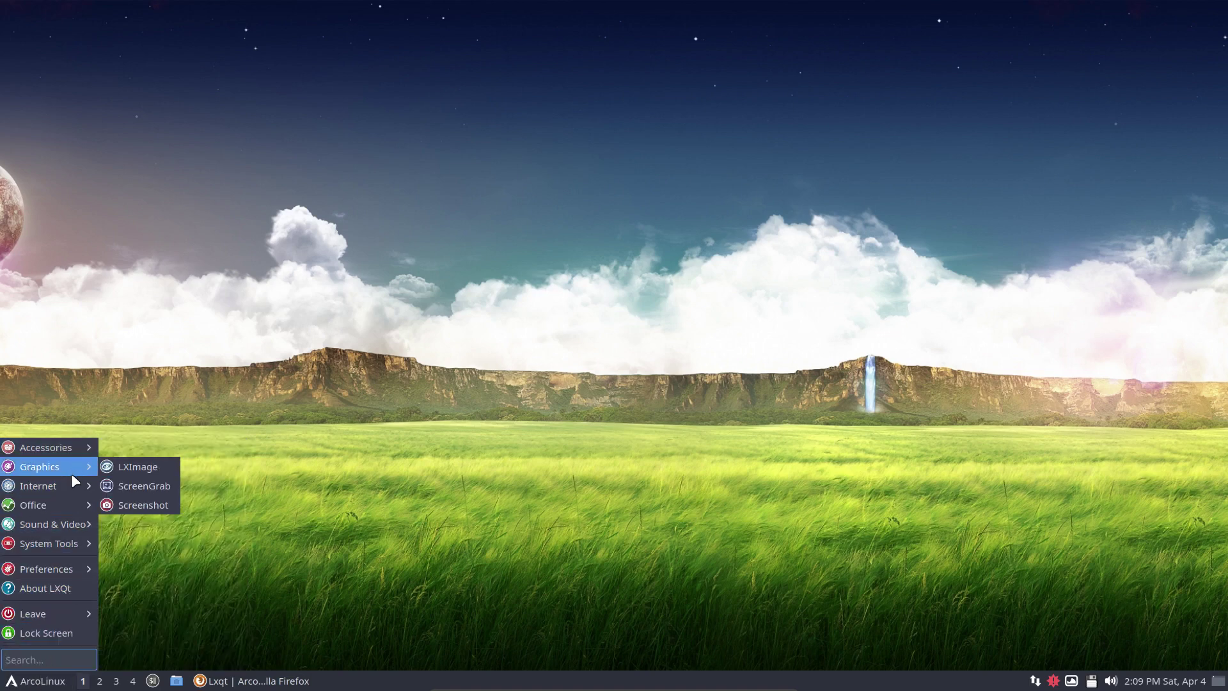
mouse_move(67, 508)
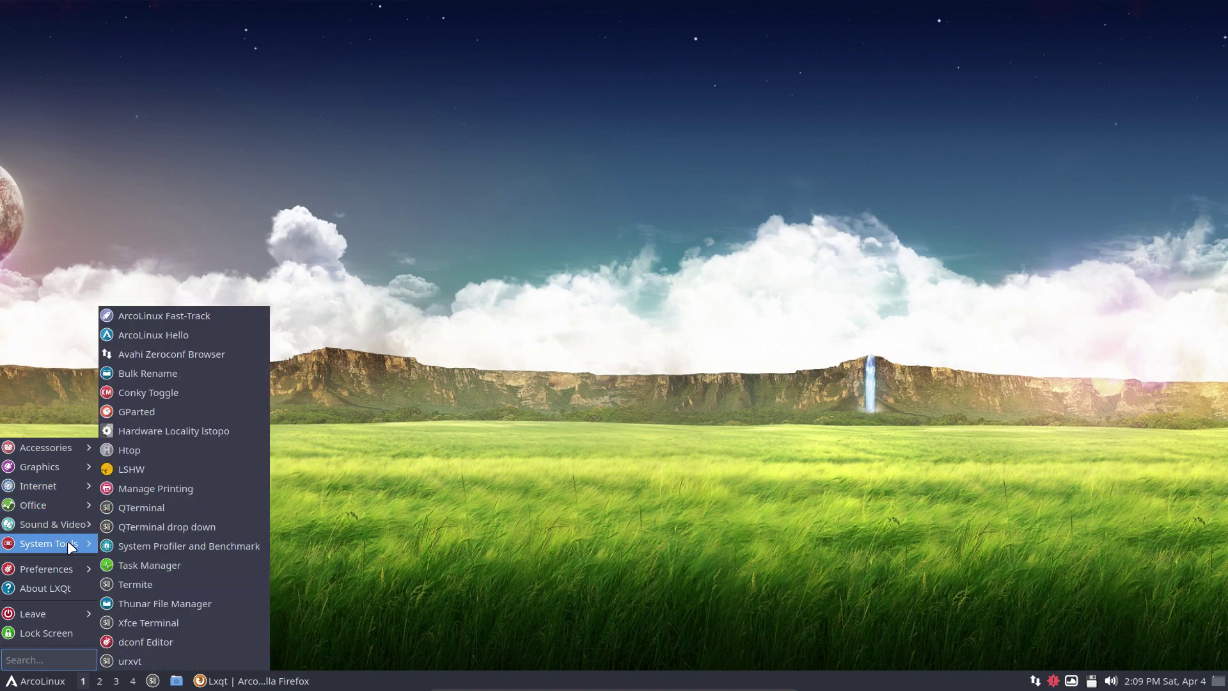
mouse_move(67, 568)
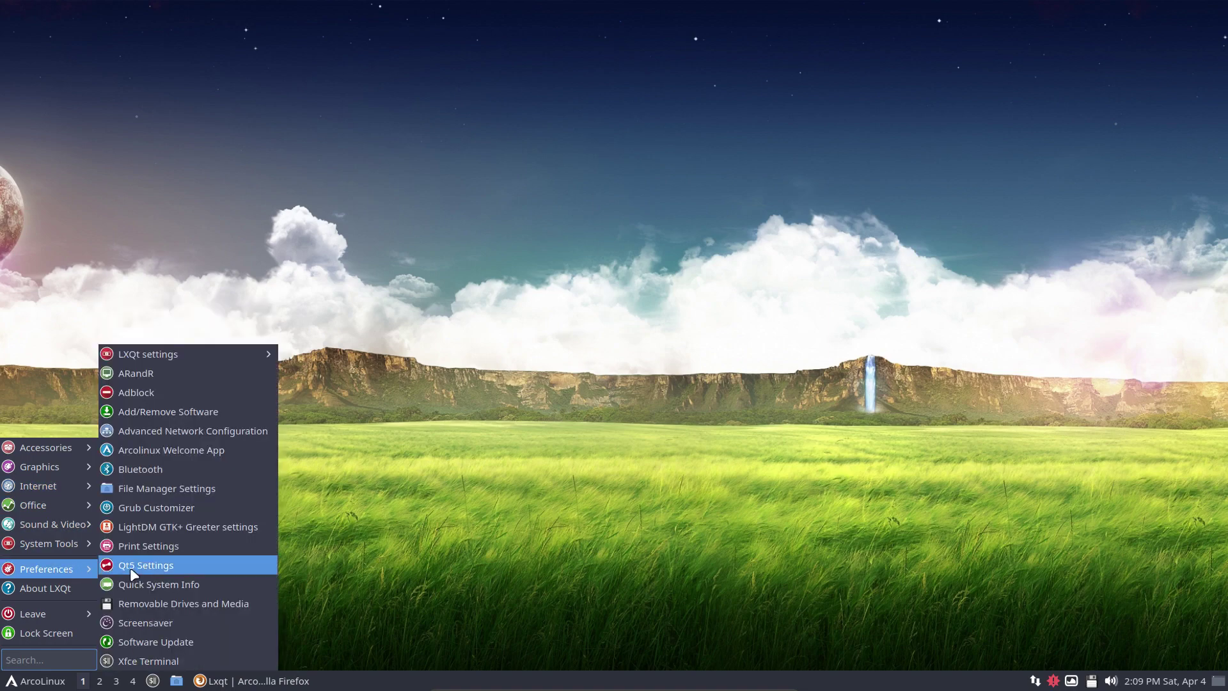
mouse_move(183, 357)
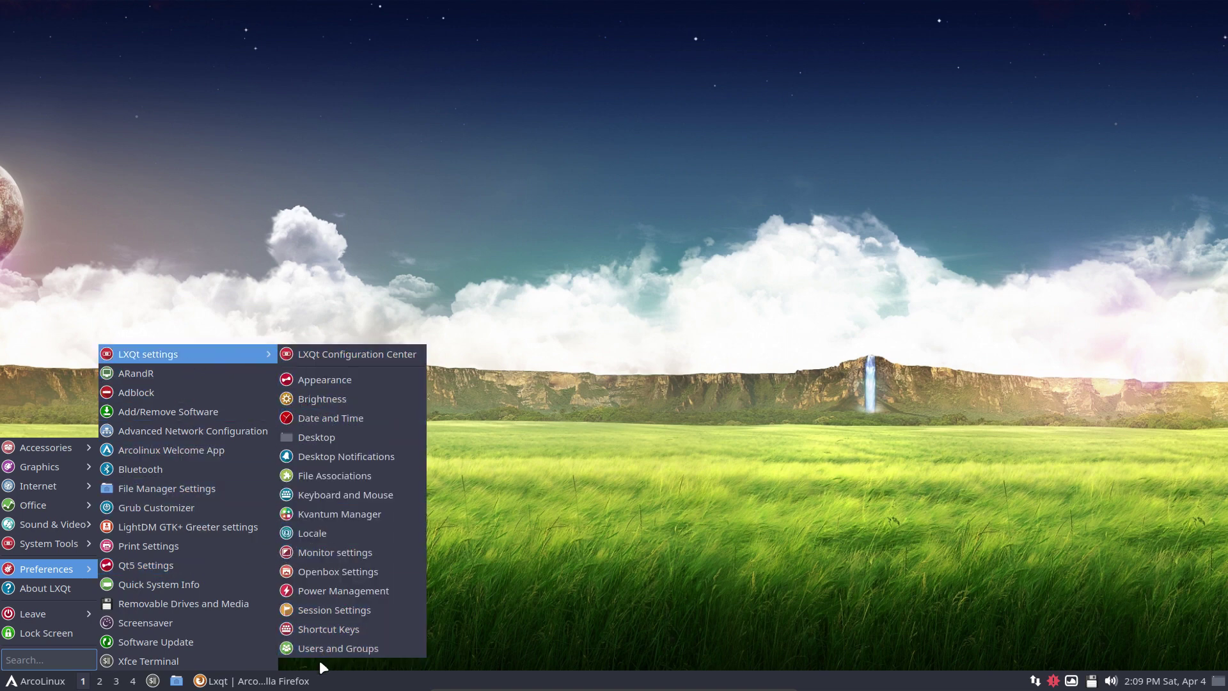
click(355, 354)
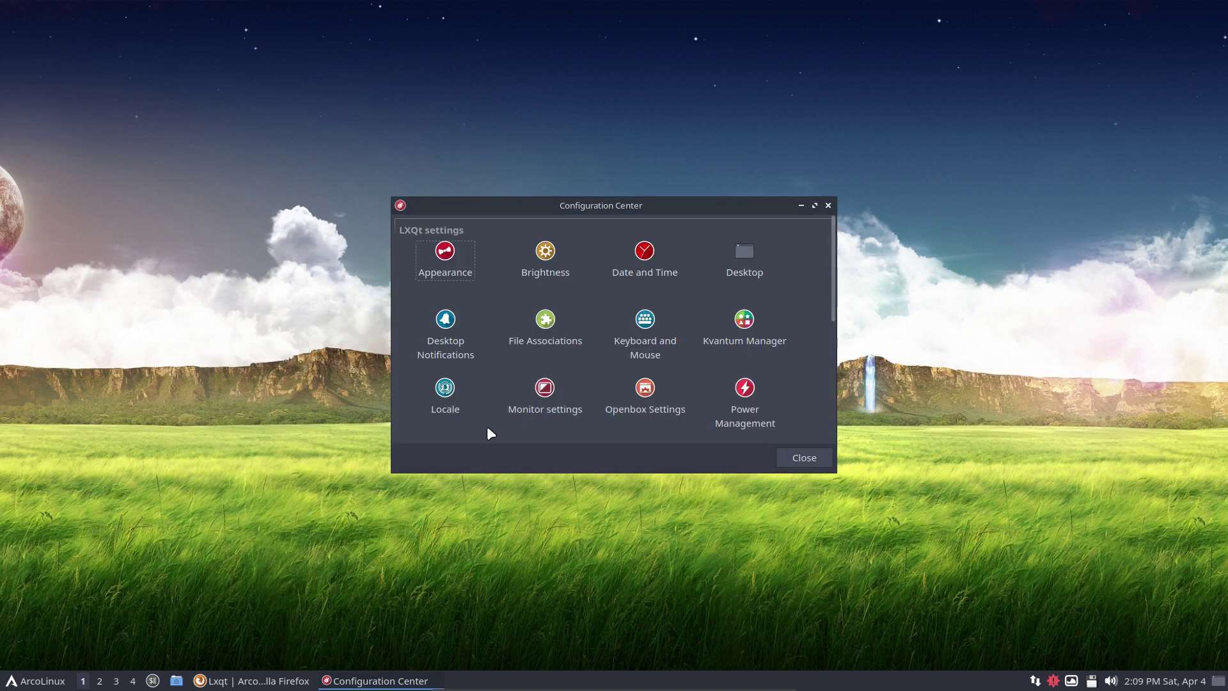
click(805, 458)
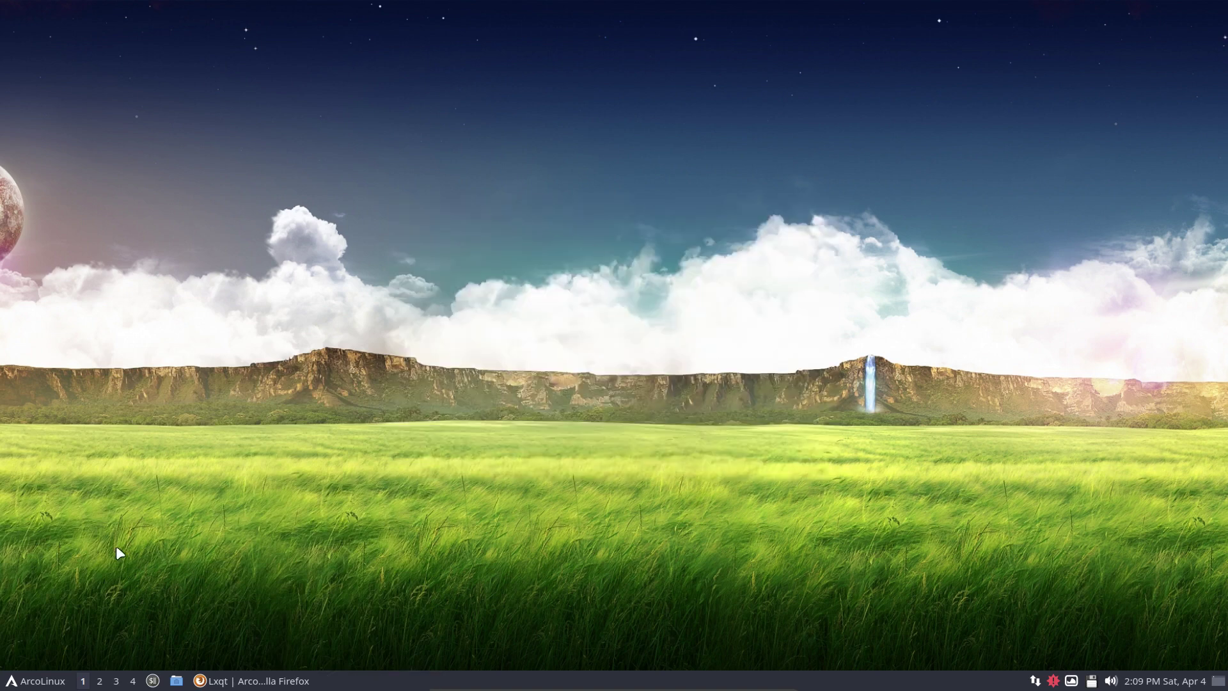
click(29, 686)
click(303, 546)
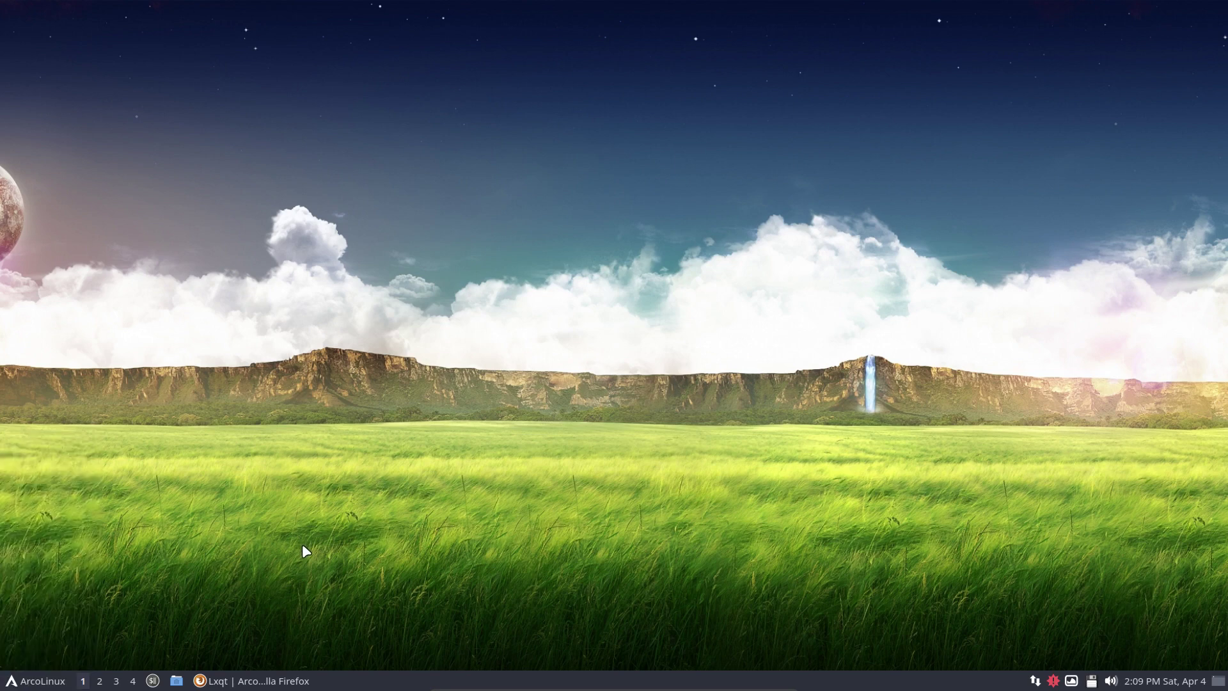